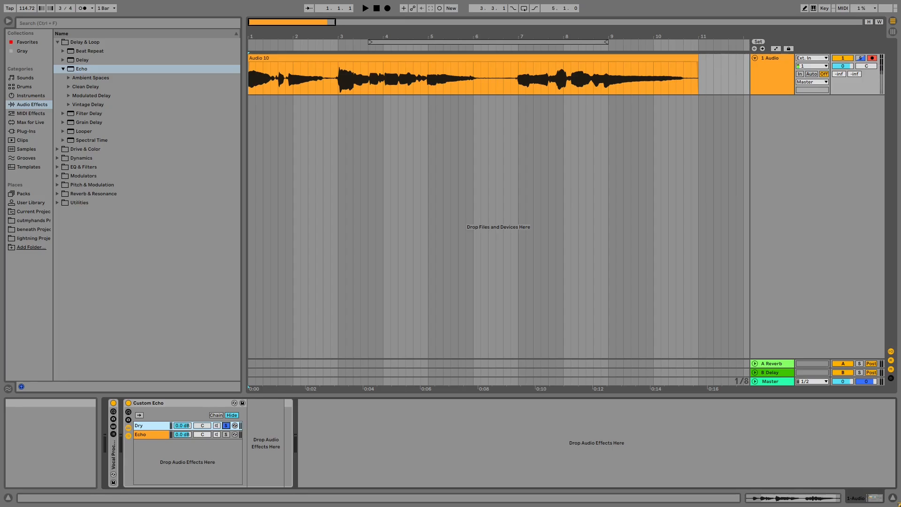
Step: Add a Delay after the Custom Echo rack, with its filter at 1.29 kHz, width 5.98, and feedback at 54%
{"action": "left_click", "coordinate": [91, 61]}
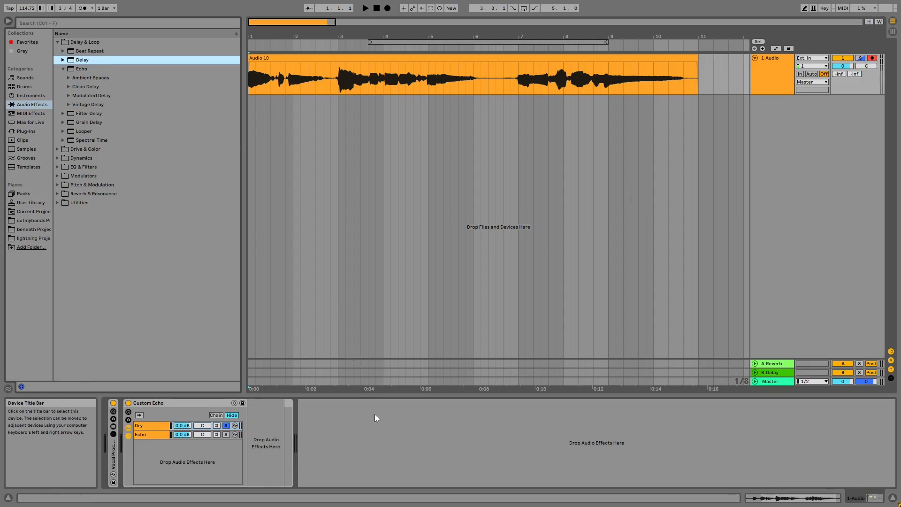
{"action": "left_click_drag", "start_coordinate": [82, 61], "coordinate": [528, 468]}
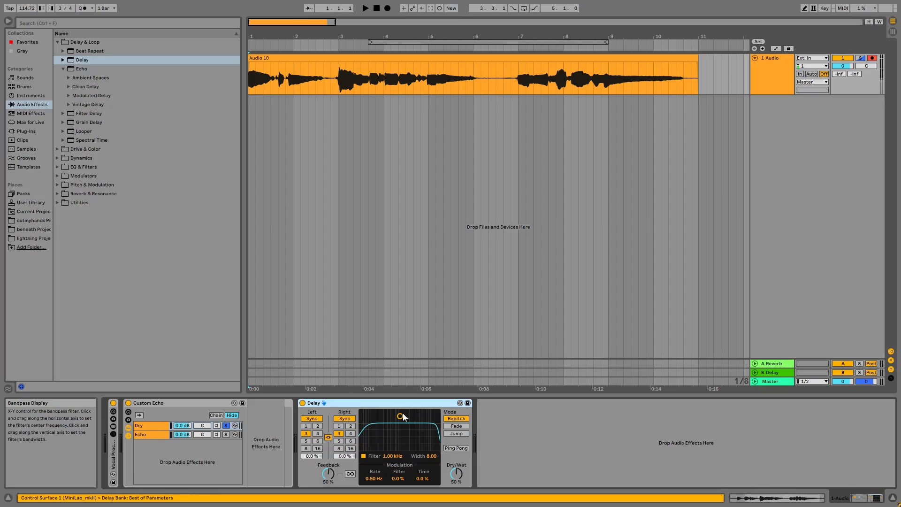
{"action": "left_click_drag", "start_coordinate": [403, 417], "coordinate": [407, 427]}
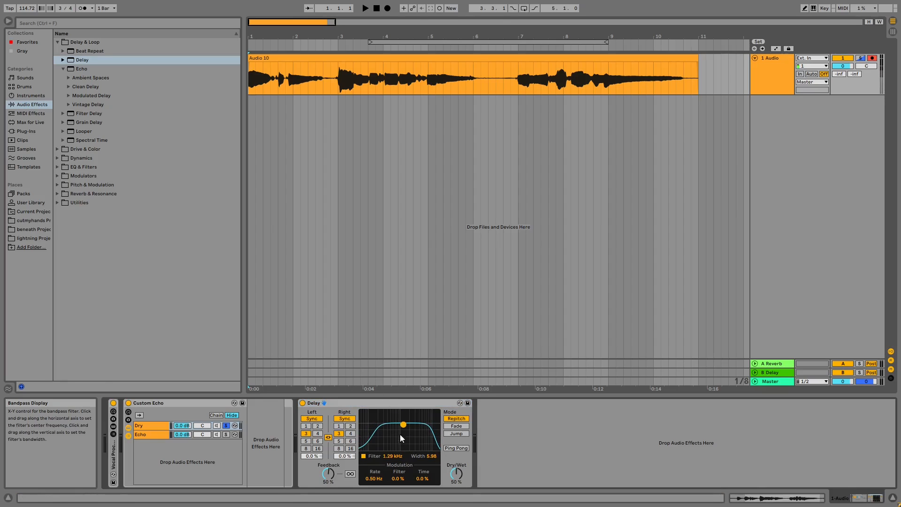
{"action": "left_click", "coordinate": [398, 406]}
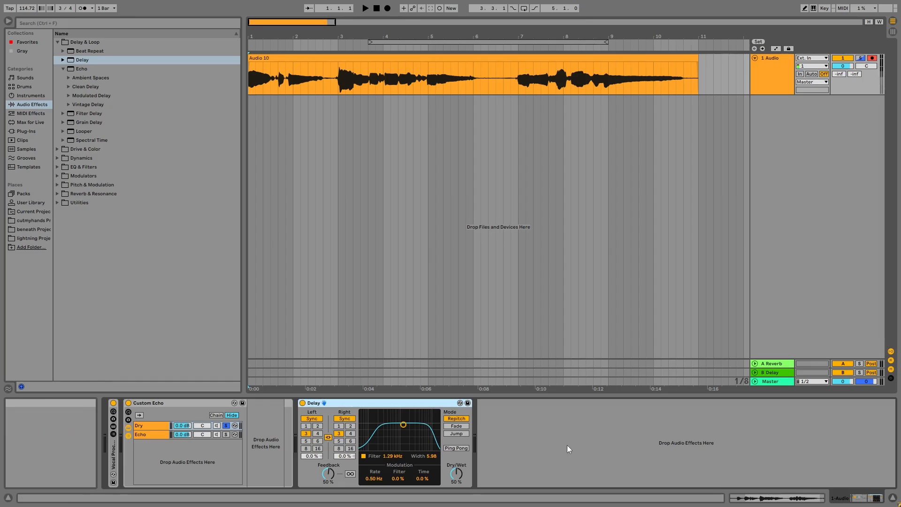
{"action": "left_click_drag", "start_coordinate": [333, 478], "coordinate": [333, 475]}
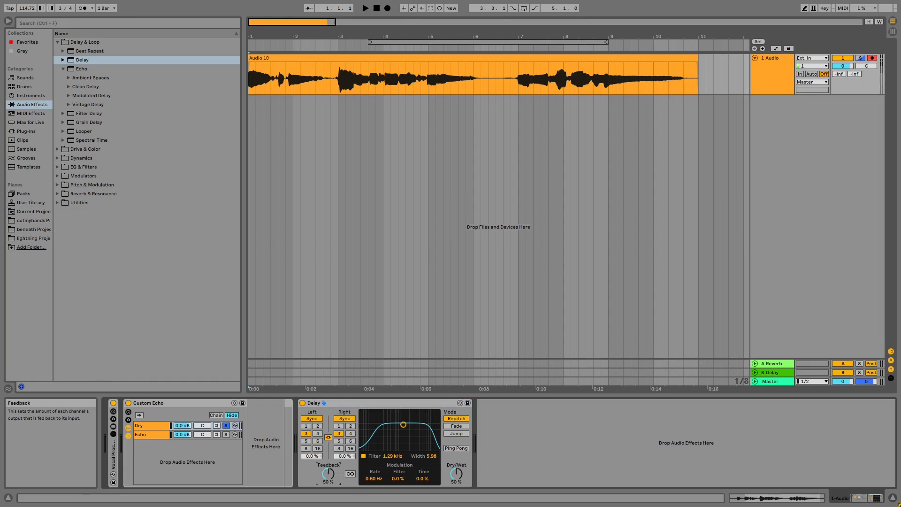
{"action": "left_click", "coordinate": [405, 406]}
Step: Try out an Echo device after the Delay, viewing its Modulation and Character settings, and remove it
{"action": "left_click_drag", "start_coordinate": [77, 69], "coordinate": [549, 443]}
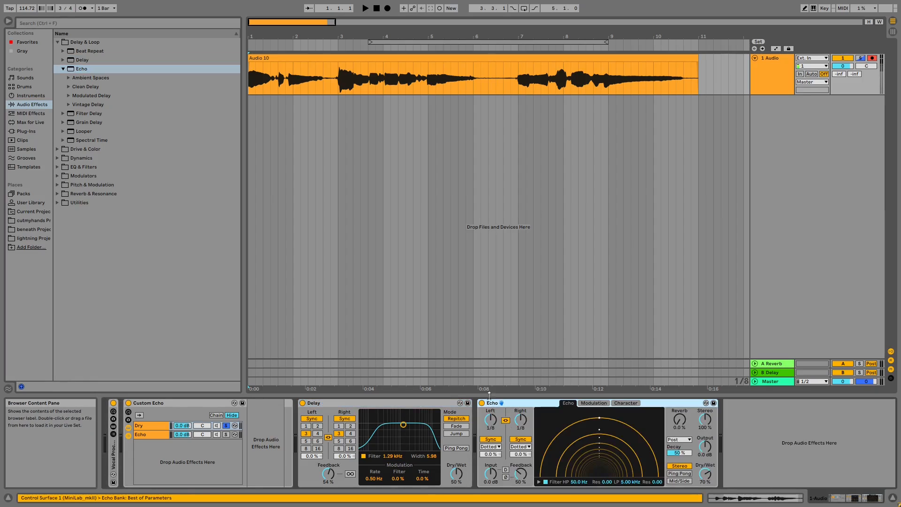
{"action": "left_click", "coordinate": [593, 403]}
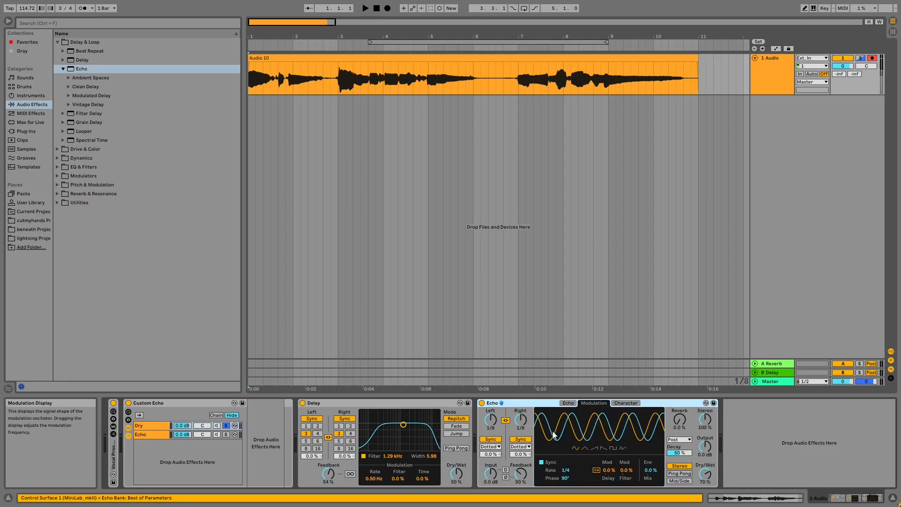
{"action": "left_click", "coordinate": [626, 403]}
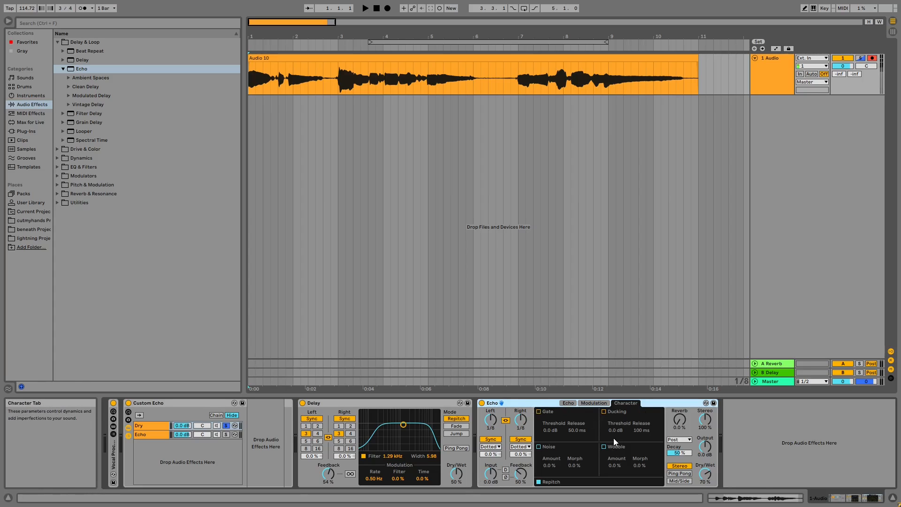
{"action": "key", "text": "Delete"}
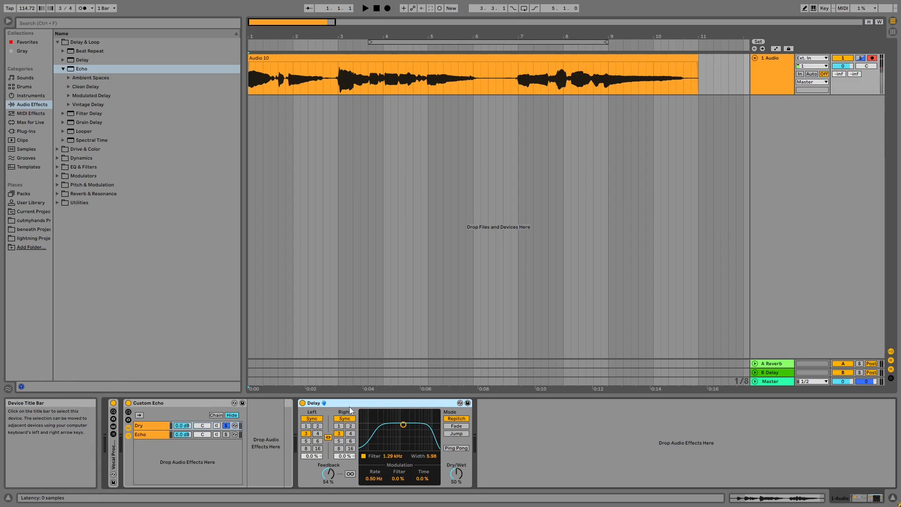
Step: Try a Vinyl Distortion after the Delay, and delete both devices from the track
{"action": "left_click", "coordinate": [58, 150]}
{"action": "left_click_drag", "start_coordinate": [93, 140], "coordinate": [603, 422]}
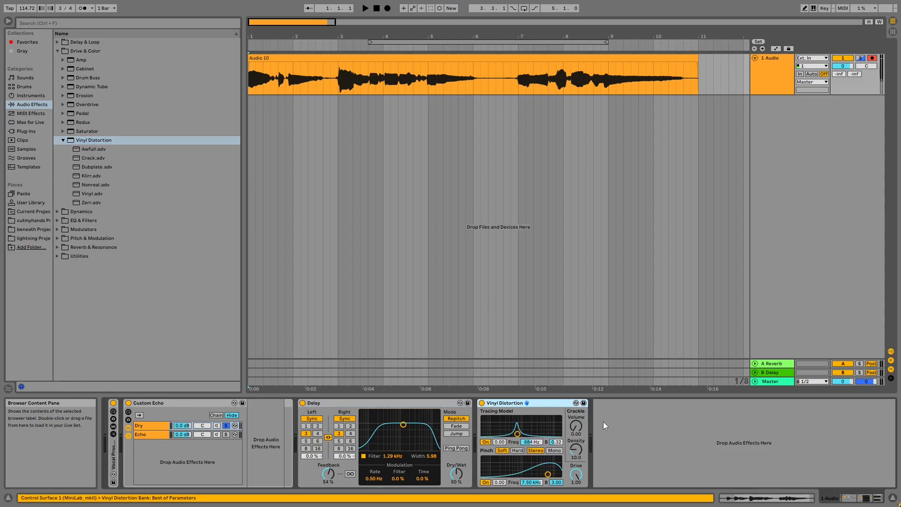
{"action": "left_click", "coordinate": [366, 404]}
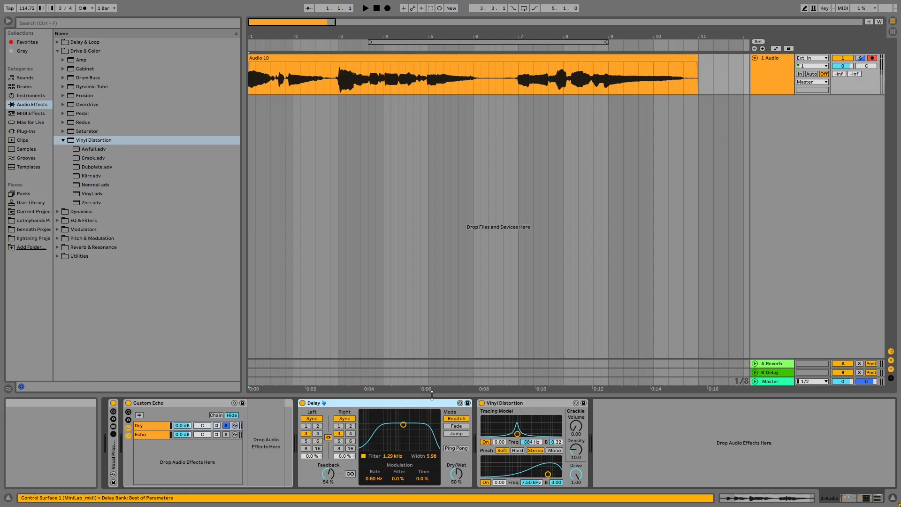
{"action": "left_click", "coordinate": [538, 404]}
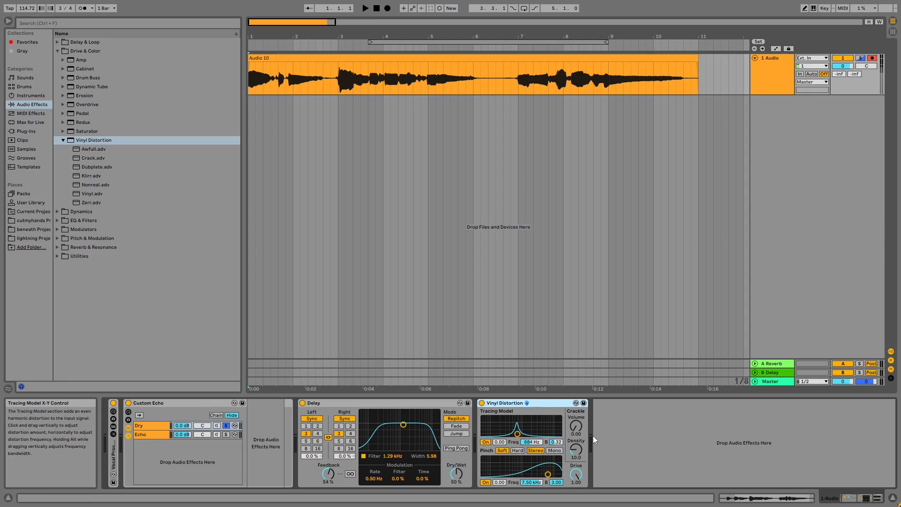
{"action": "key", "text": "Delete"}
{"action": "key", "text": "Delete"}
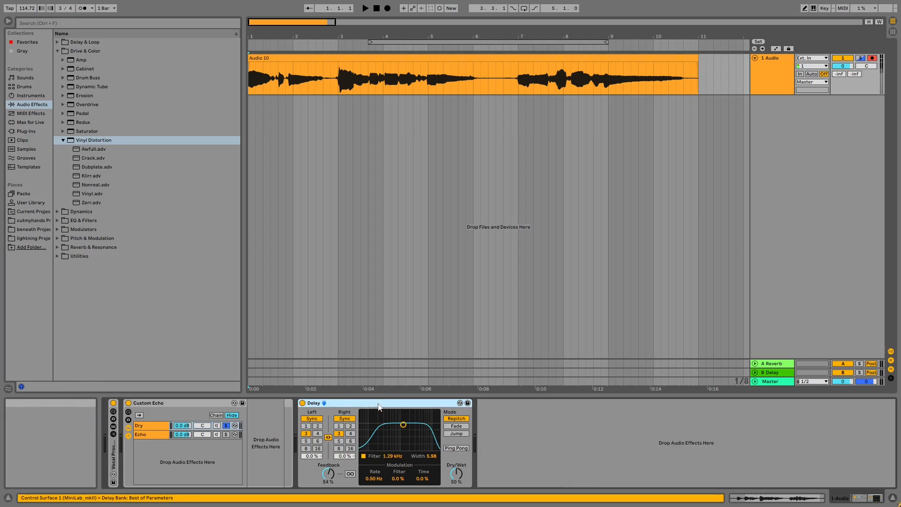
Step: Play the soloed dry vocal, and unsolo the Dry chain to show the Echo chain's devices in the Custom Echo rack
{"action": "left_click", "coordinate": [368, 9]}
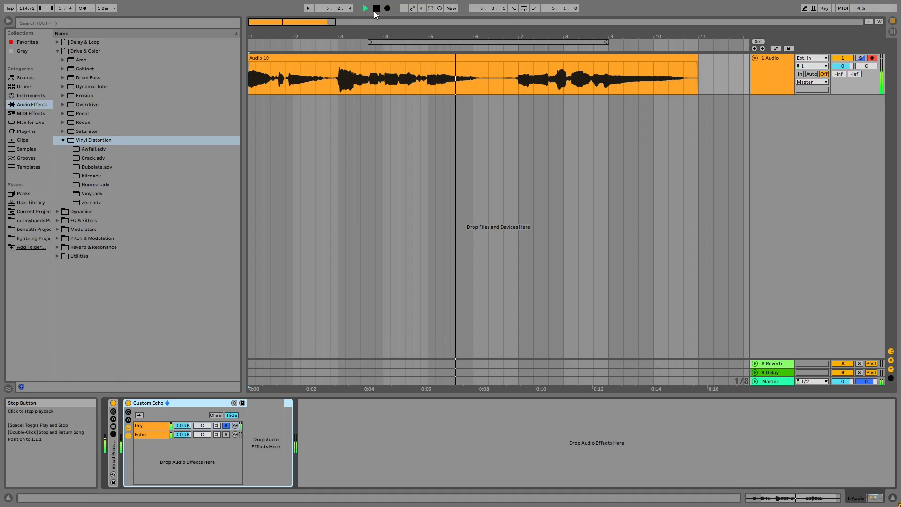
{"action": "left_click", "coordinate": [376, 9]}
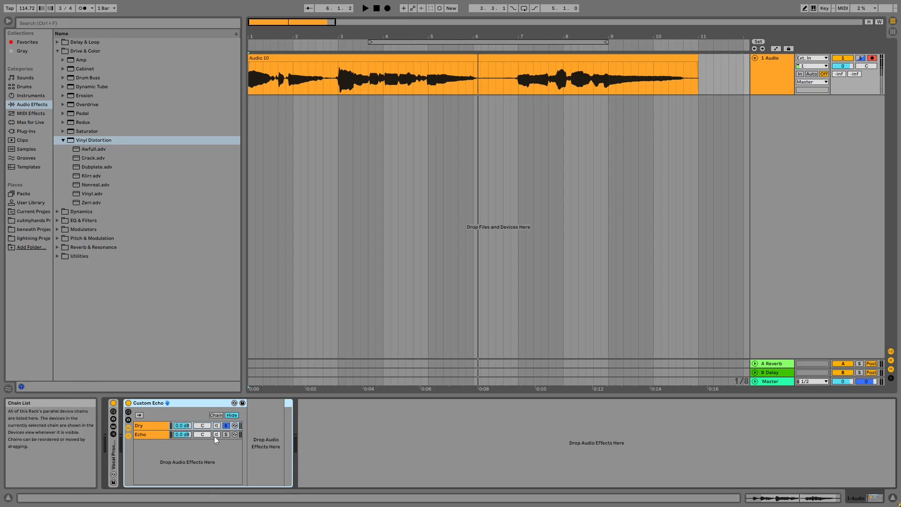
{"action": "left_click", "coordinate": [226, 425]}
{"action": "left_click", "coordinate": [153, 433]}
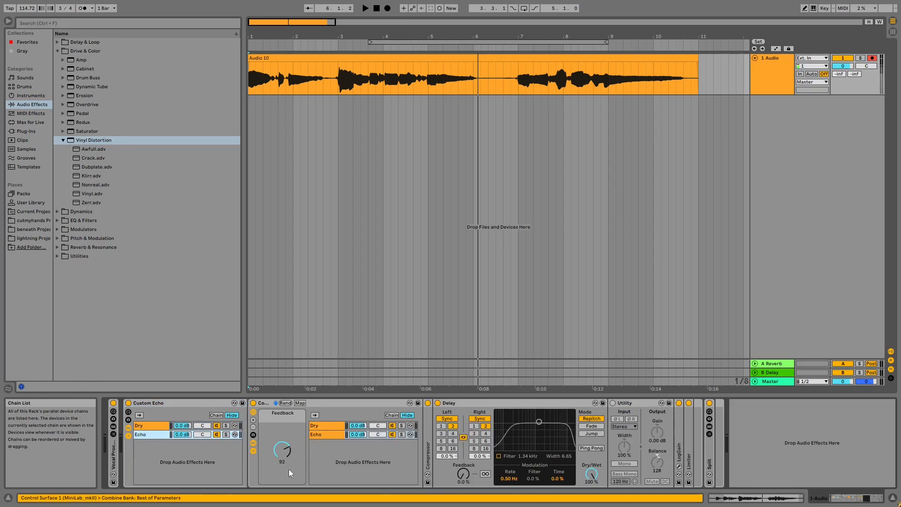
Step: Play the vocal from the start with both the Dry and Echo chains audible
{"action": "left_click", "coordinate": [374, 9]}
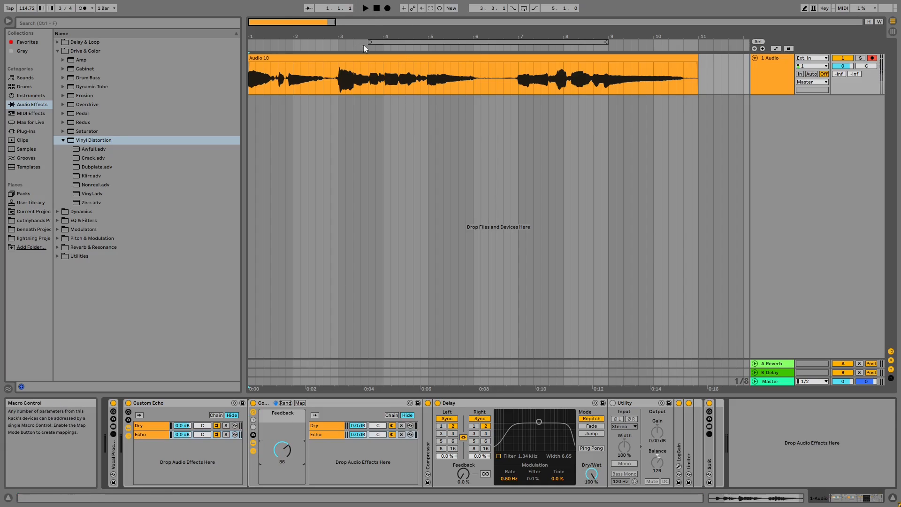
{"action": "left_click", "coordinate": [366, 8]}
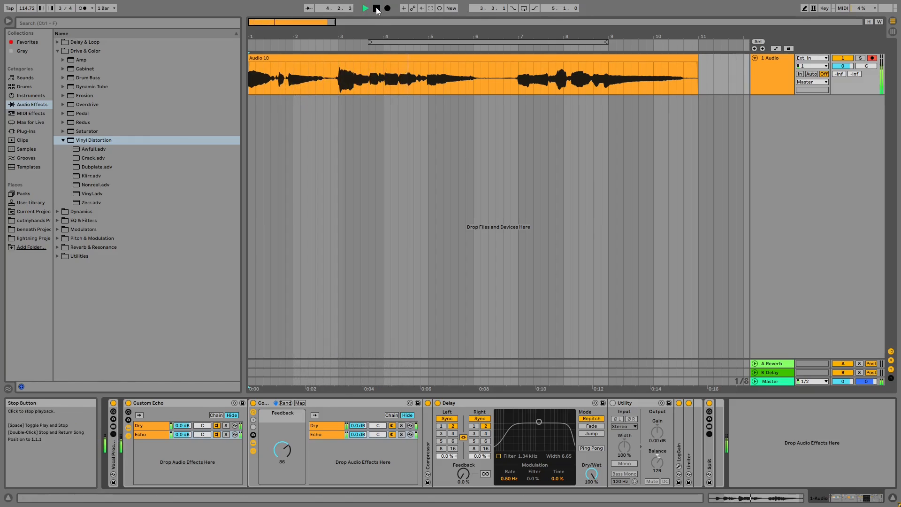
{"action": "left_click", "coordinate": [376, 9]}
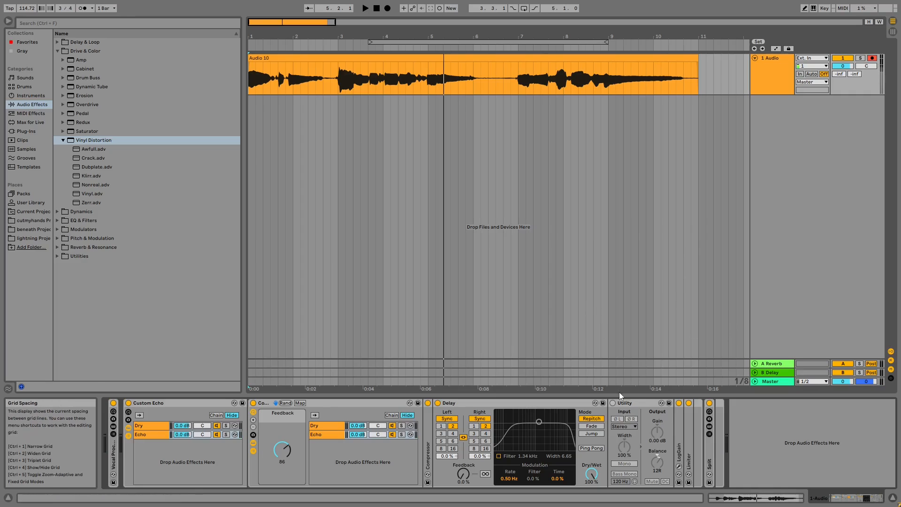
Step: Activate the Utility after the Delay, set its balance to 10R, and play the vocal to hear the repeats
{"action": "left_click", "coordinate": [612, 402]}
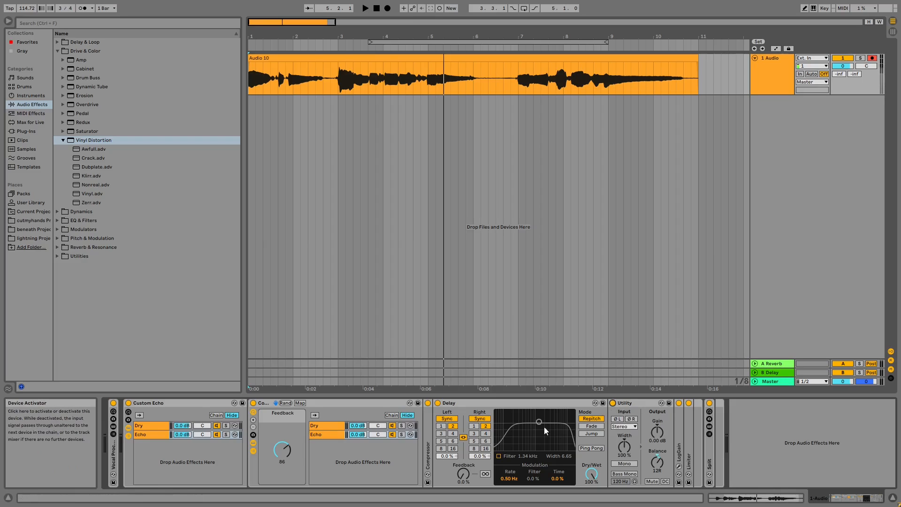
{"action": "left_click", "coordinate": [511, 402]}
{"action": "left_click", "coordinate": [638, 402]}
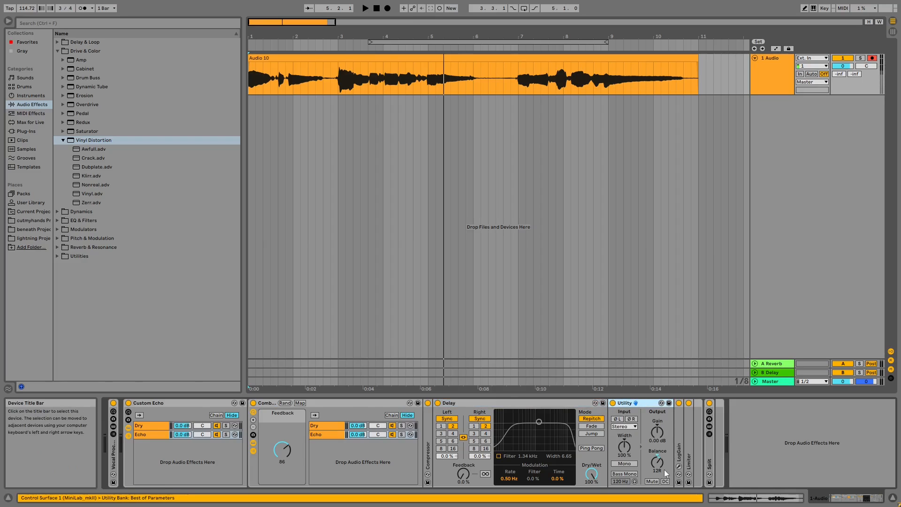
{"action": "left_click_drag", "start_coordinate": [657, 463], "coordinate": [657, 464]}
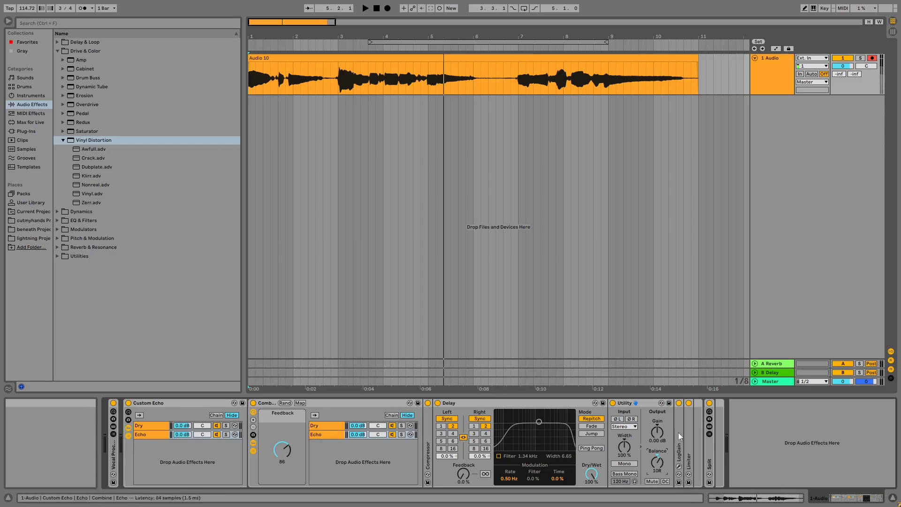
{"action": "left_click", "coordinate": [367, 8]}
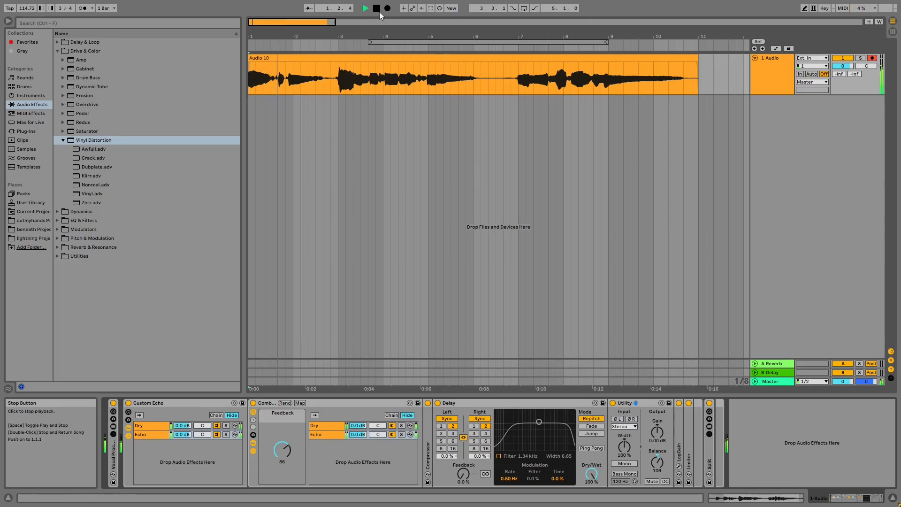
{"action": "left_click", "coordinate": [379, 13]}
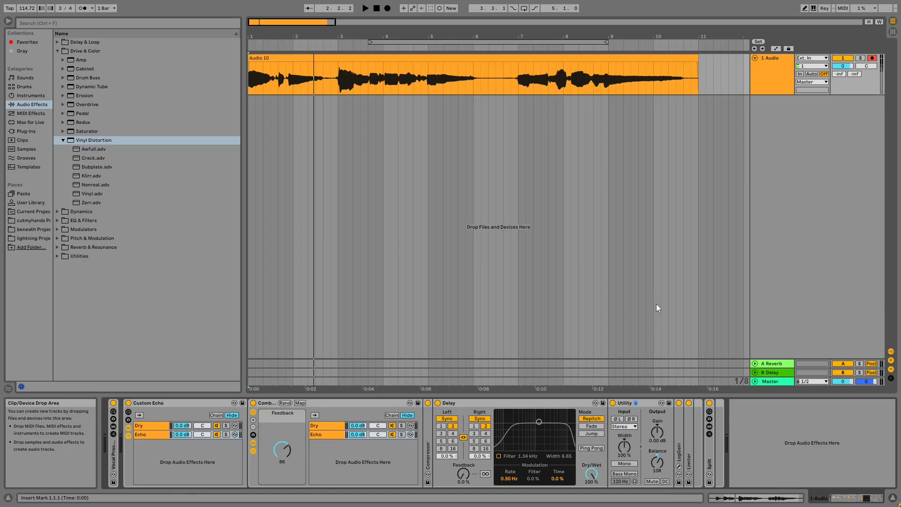
{"action": "left_click", "coordinate": [633, 426]}
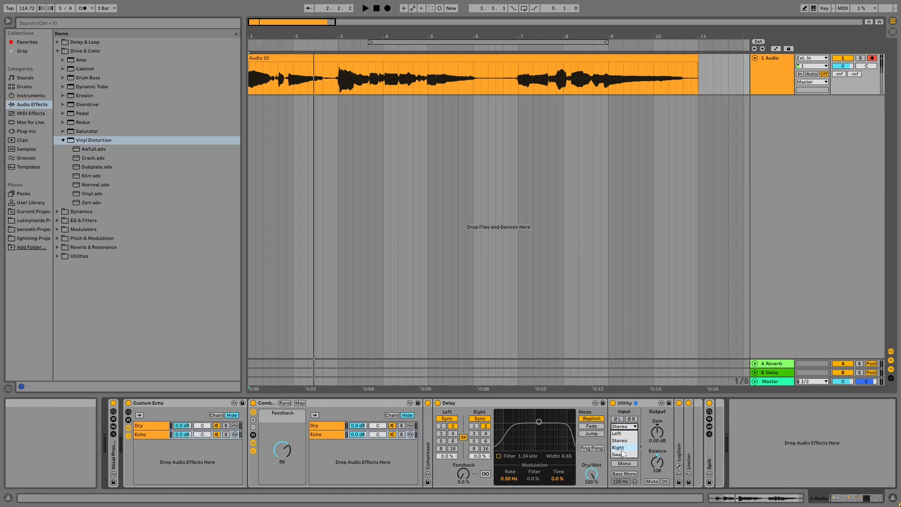
{"action": "left_click", "coordinate": [624, 455]}
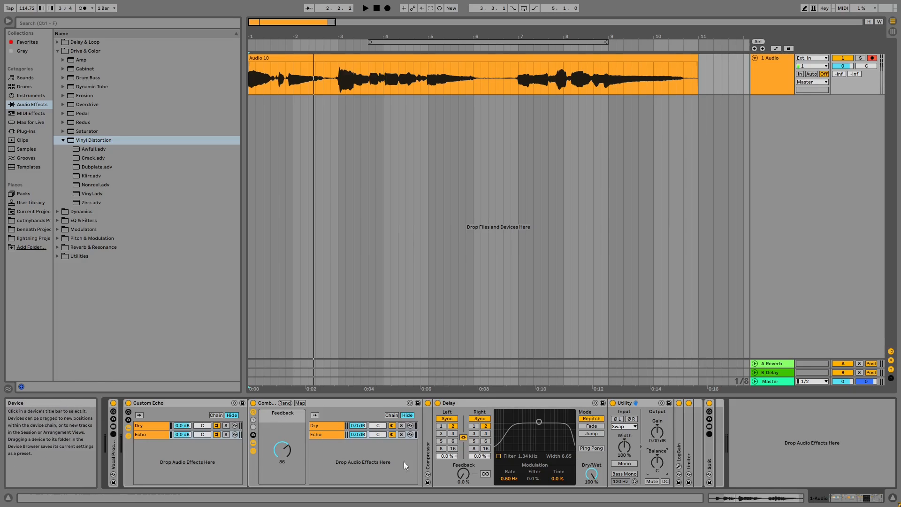
{"action": "left_click", "coordinate": [647, 403]}
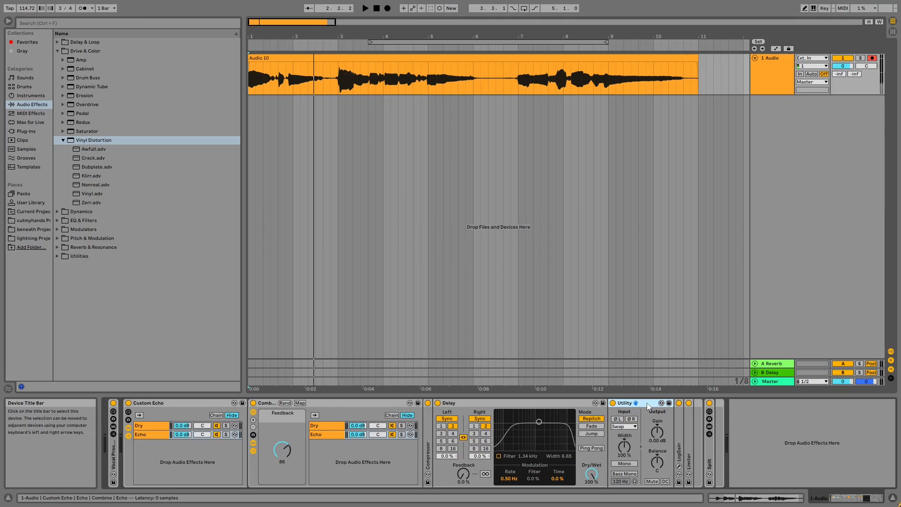
{"action": "left_click", "coordinate": [744, 434]}
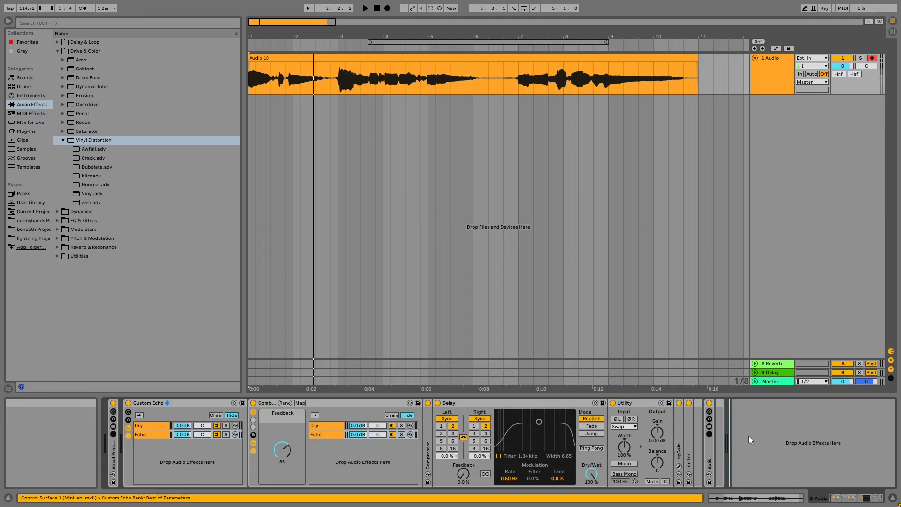
{"action": "key", "text": "ctrl+v"}
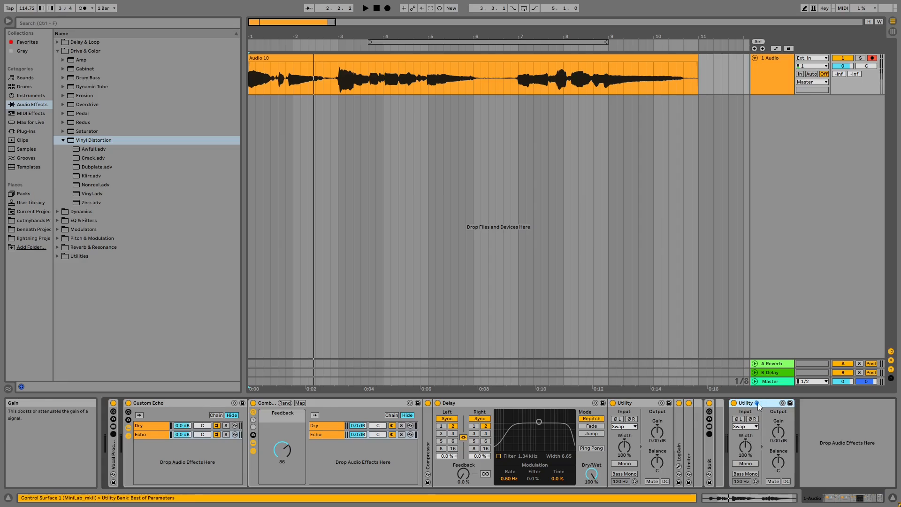
{"action": "left_click", "coordinate": [164, 435]}
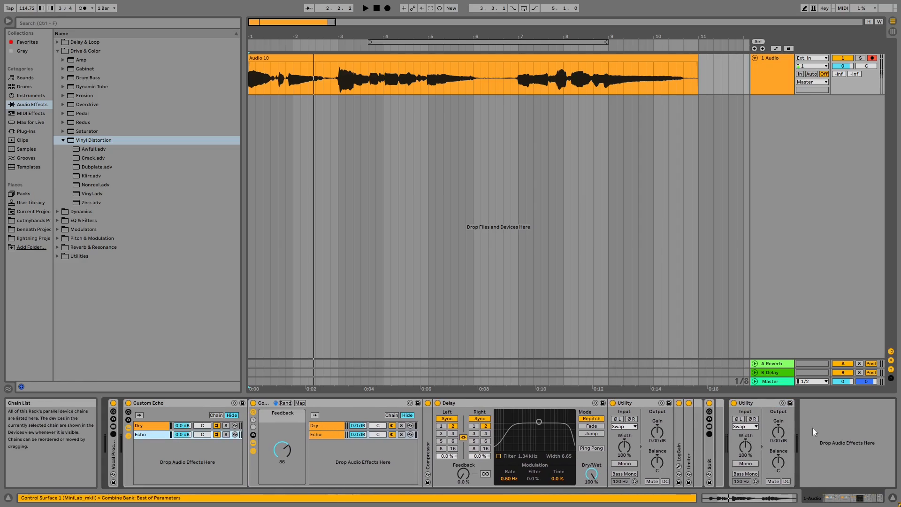
{"action": "left_click_drag", "start_coordinate": [757, 403], "coordinate": [261, 431]}
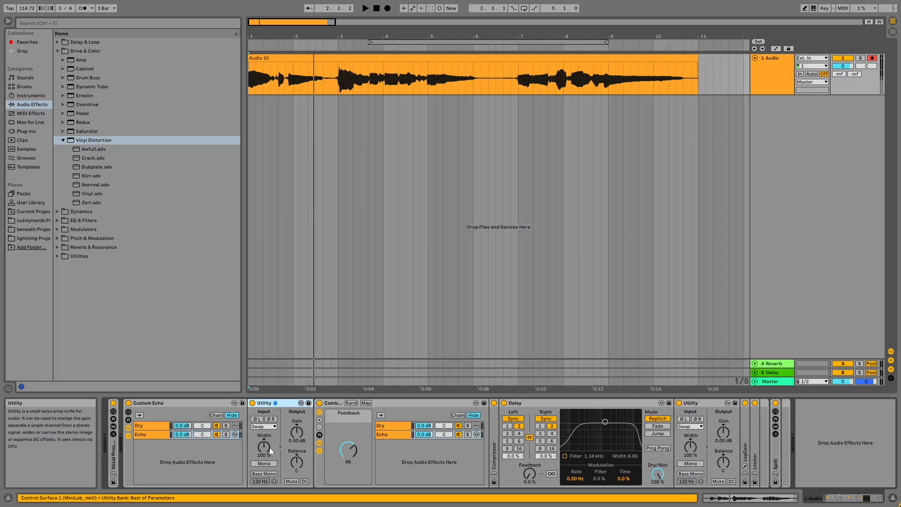
{"action": "left_click", "coordinate": [273, 427]}
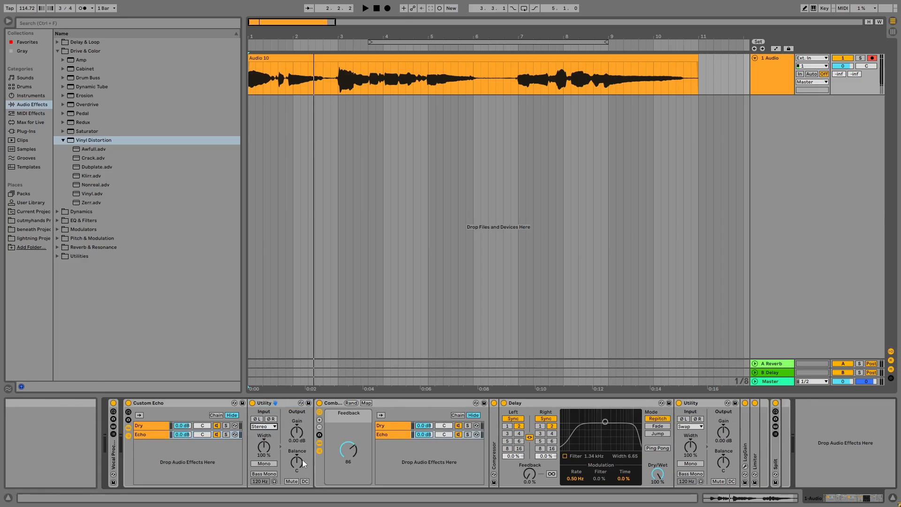
{"action": "left_click_drag", "start_coordinate": [302, 460], "coordinate": [302, 444]}
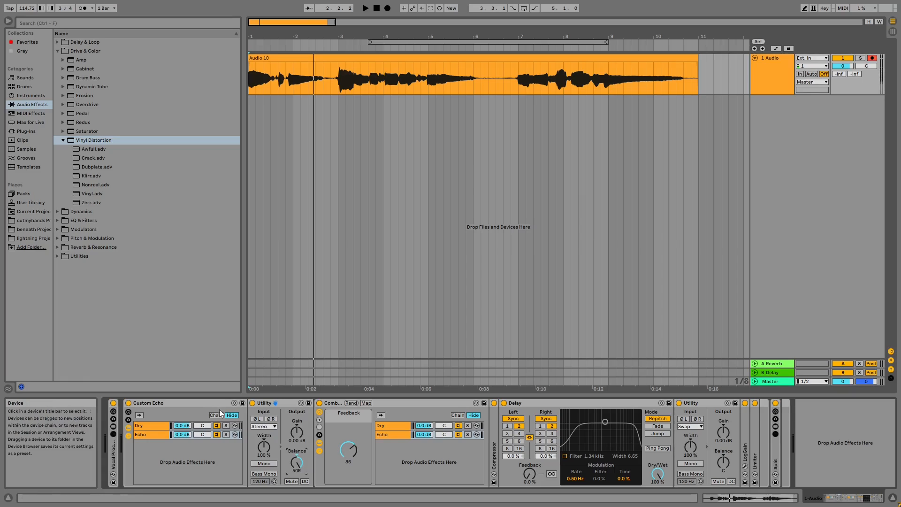
{"action": "key", "text": "space"}
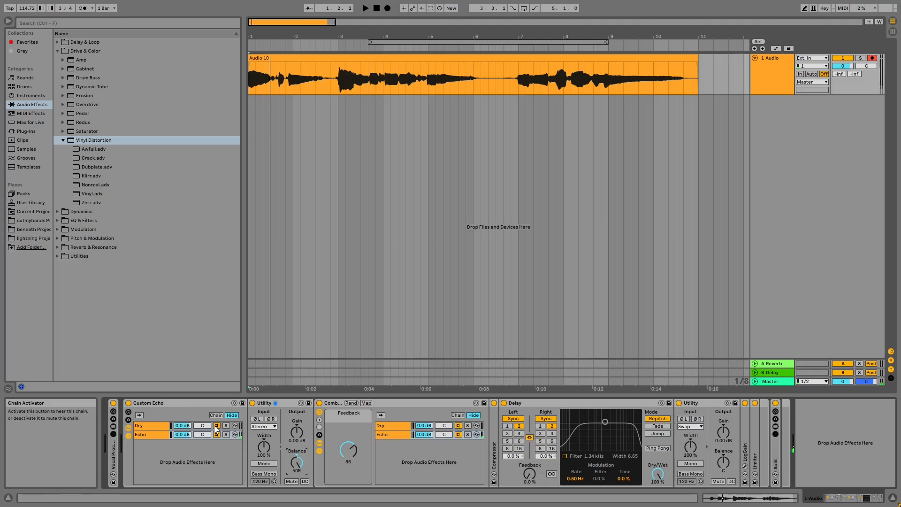
{"action": "key", "text": "space"}
{"action": "key", "text": "space"}
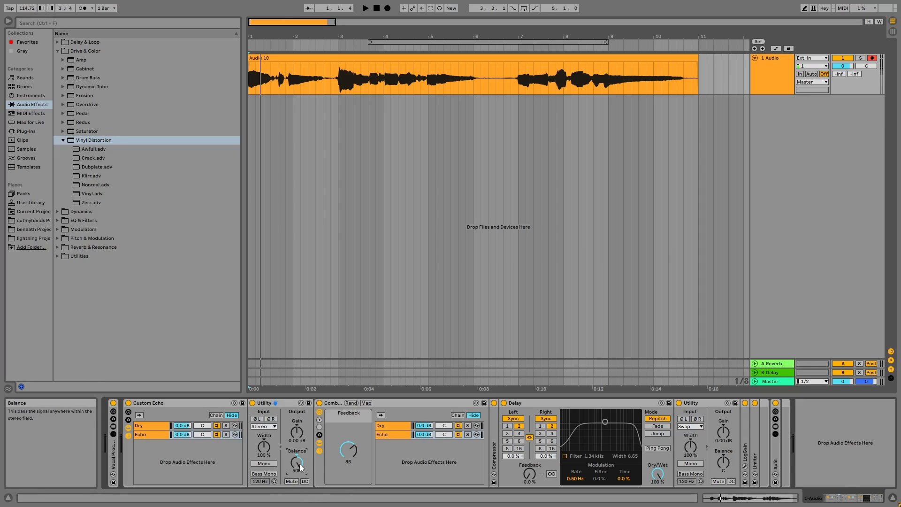
Step: Lower the balance of the Utility before the Combine rack to 35R and further to 15R, playing the vocal to compare
{"action": "left_click_drag", "start_coordinate": [300, 467], "coordinate": [300, 441]}
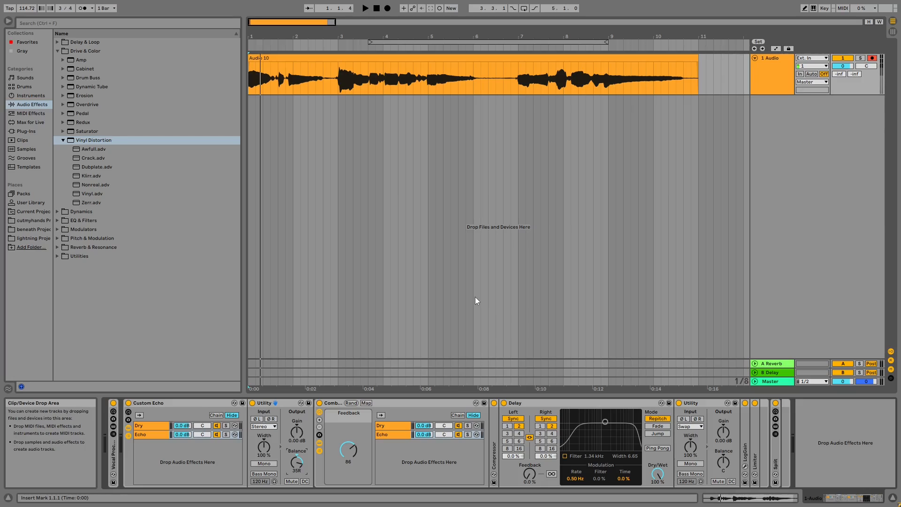
{"action": "key", "text": "space"}
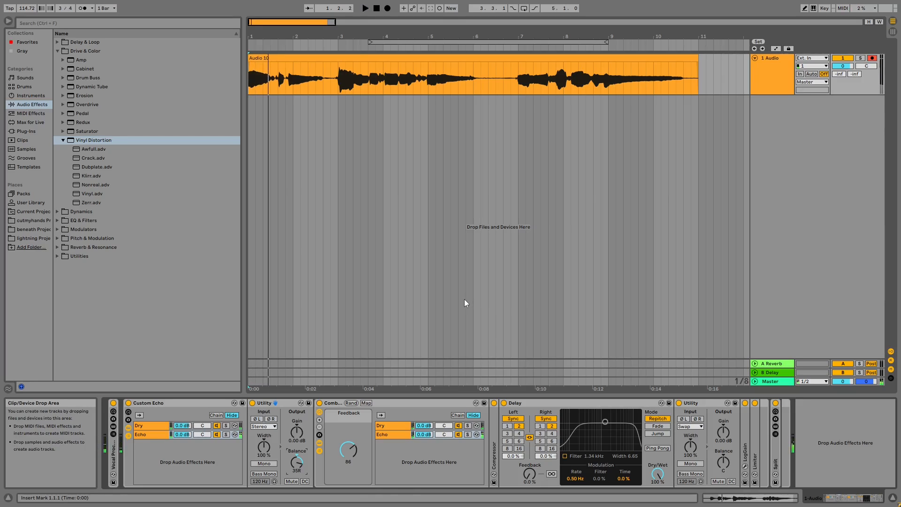
{"action": "left_click_drag", "start_coordinate": [296, 464], "coordinate": [296, 477]}
{"action": "key", "text": "space"}
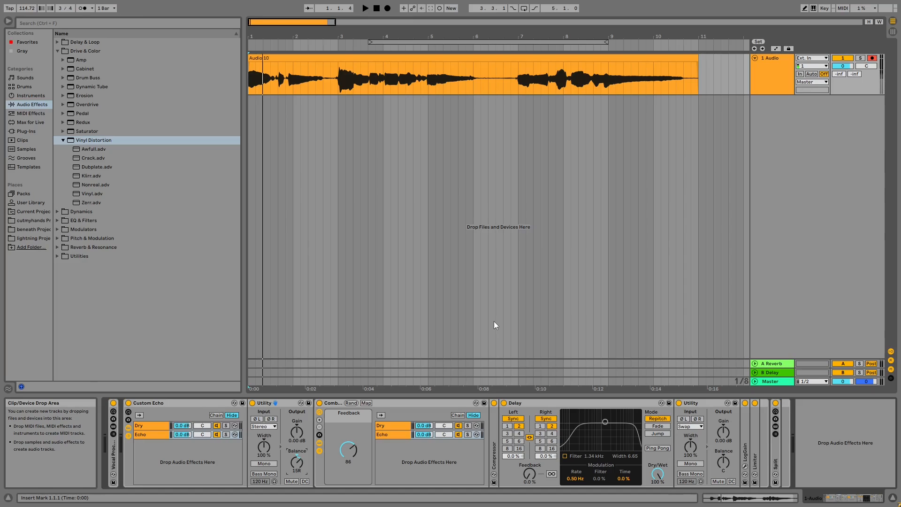
Step: Raise the width of the Utility after the Delay to 120% and further to 131%, and play the vocal
{"action": "left_click", "coordinate": [693, 445]}
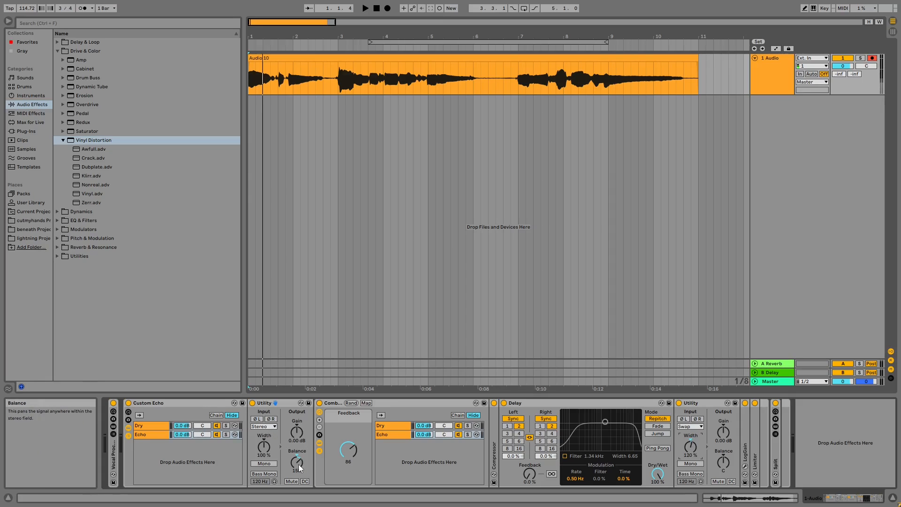
{"action": "key", "text": "b"}
{"action": "key", "text": "space"}
{"action": "key", "text": "space"}
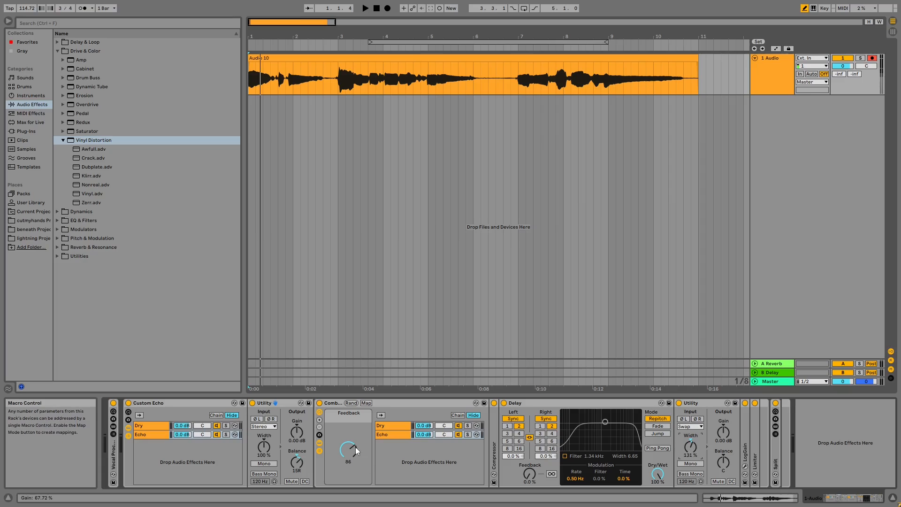
Step: Set the Combine rack's Feedback to 92 and play the vocal to hear the widened repeats
{"action": "left_click_drag", "start_coordinate": [356, 447], "coordinate": [356, 443]}
{"action": "key", "text": "space"}
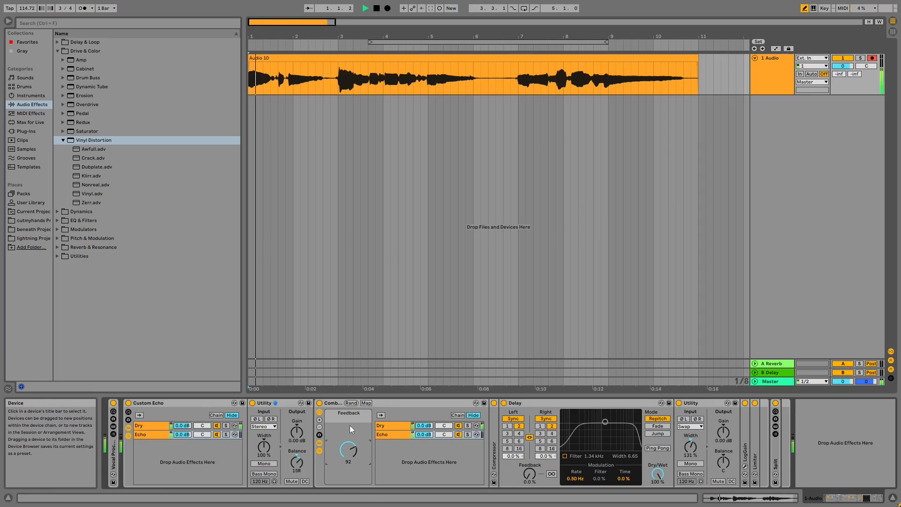
{"action": "key", "text": "space"}
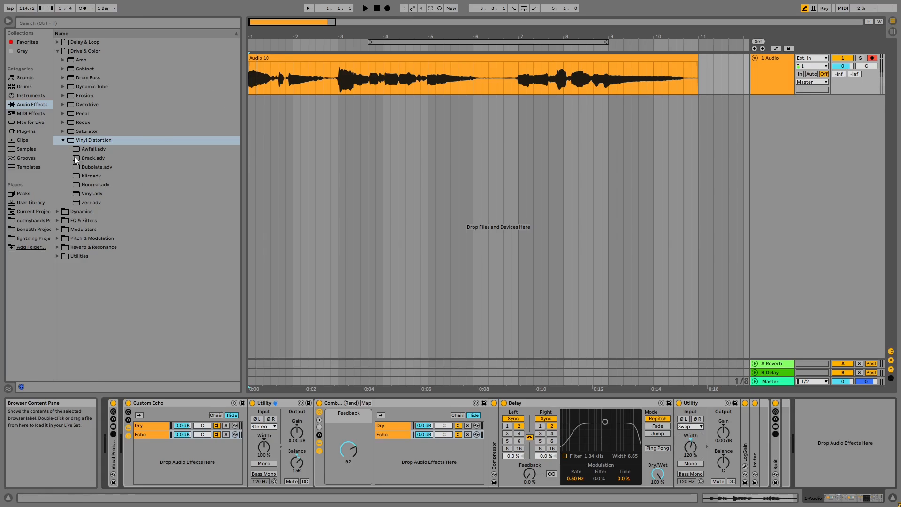
Step: Delete both Utility devices from the Echo chain, the one before the Combine rack and the one after the Delay
{"action": "left_click", "coordinate": [67, 105]}
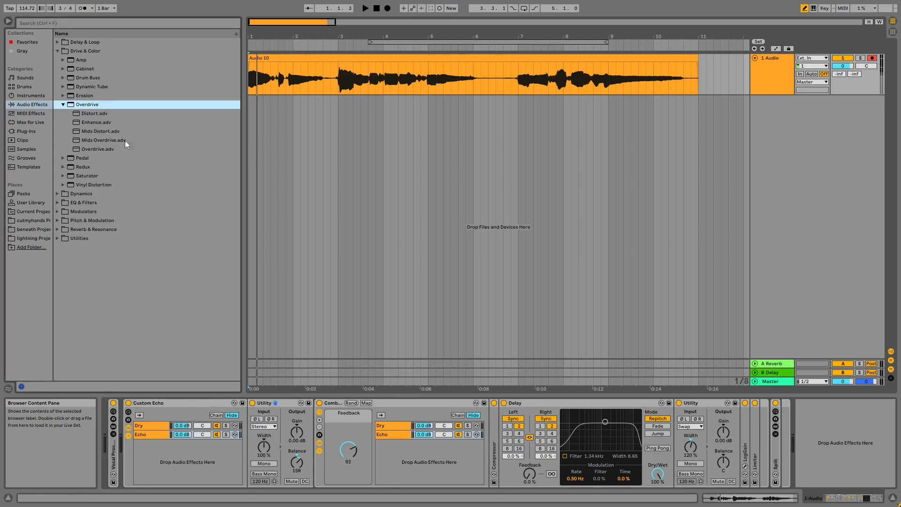
{"action": "left_click", "coordinate": [292, 407]}
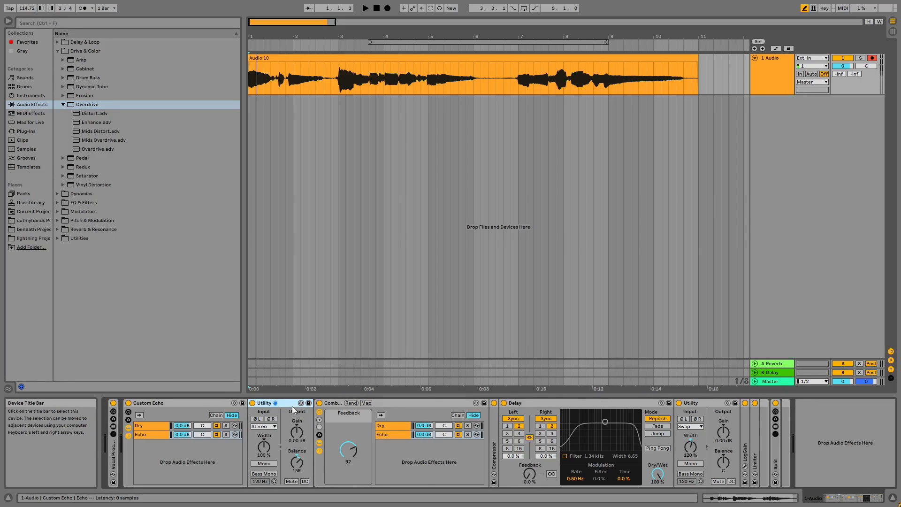
{"action": "key", "text": "Delete"}
{"action": "left_click", "coordinate": [632, 404]}
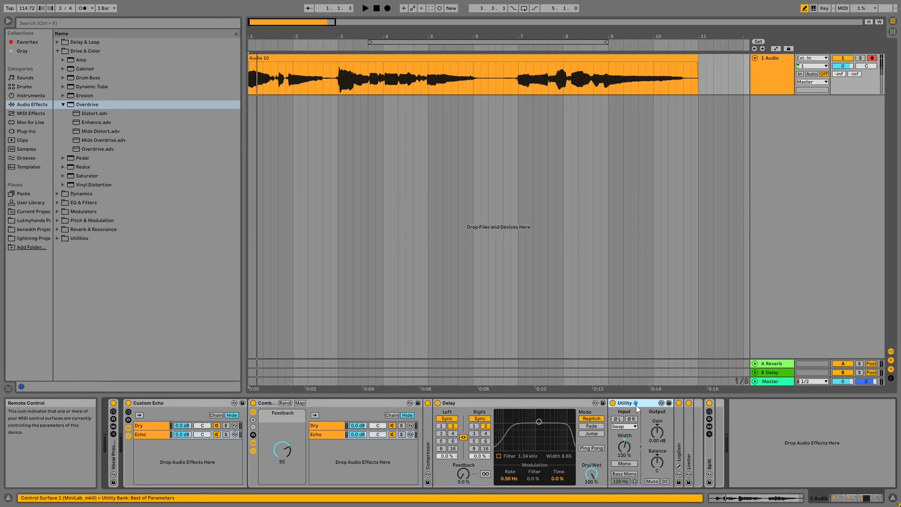
{"action": "key", "text": "Delete"}
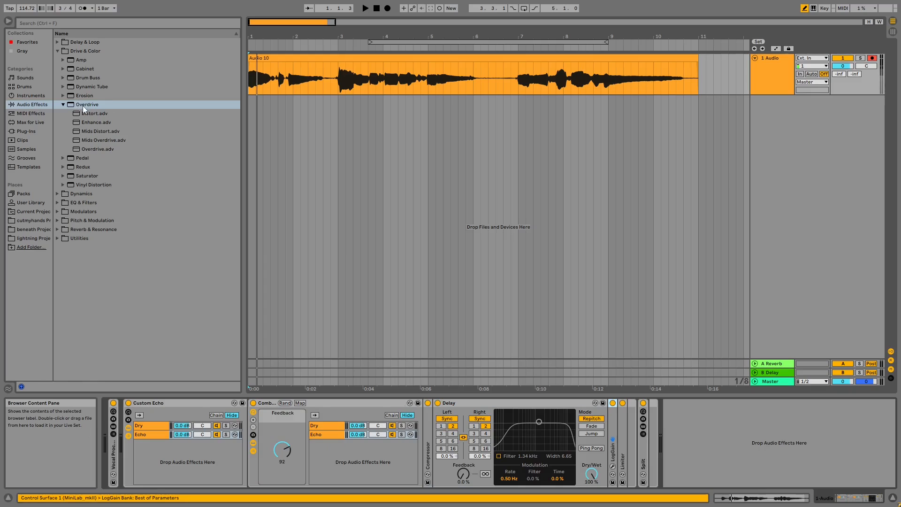
Step: Add an Overdrive after the Delay with Dynamics 0%, filter 1.46 kHz, bandwidth 5.28, Drive 57% and Tone 63%
{"action": "left_click_drag", "start_coordinate": [82, 106], "coordinate": [674, 457]}
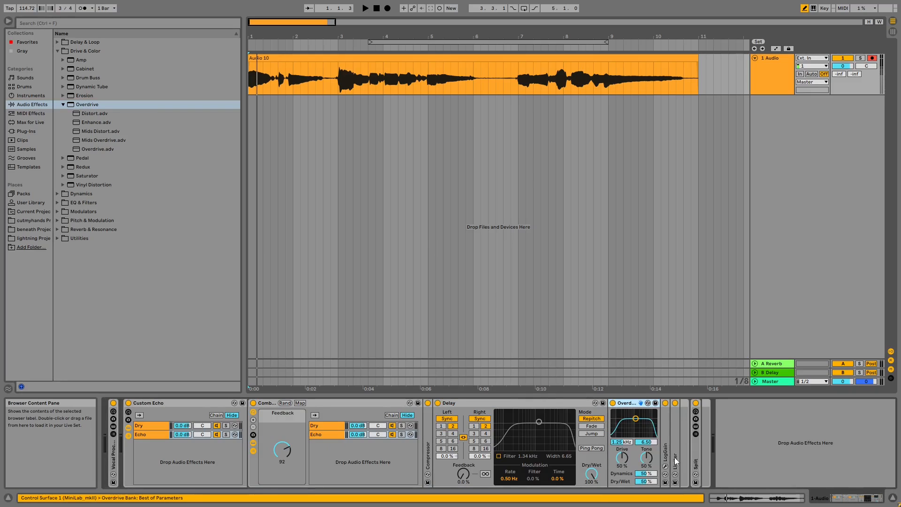
{"action": "left_click", "coordinate": [646, 472]}
{"action": "key", "text": "Delete"}
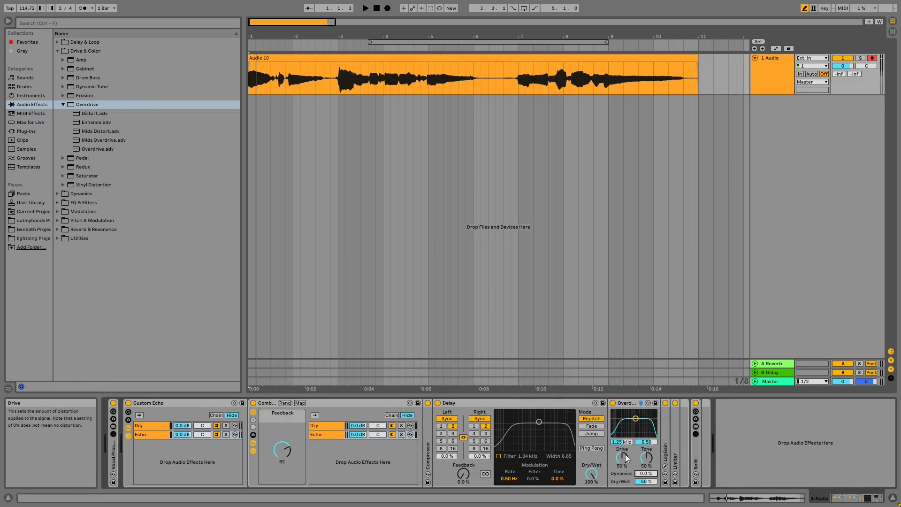
{"action": "left_click_drag", "start_coordinate": [625, 453], "coordinate": [637, 421]}
Step: Lower the Combine rack's Feedback to 17 while playing the vocal through the overdriven echo
{"action": "left_click_drag", "start_coordinate": [274, 454], "coordinate": [274, 486]}
{"action": "key", "text": "space"}
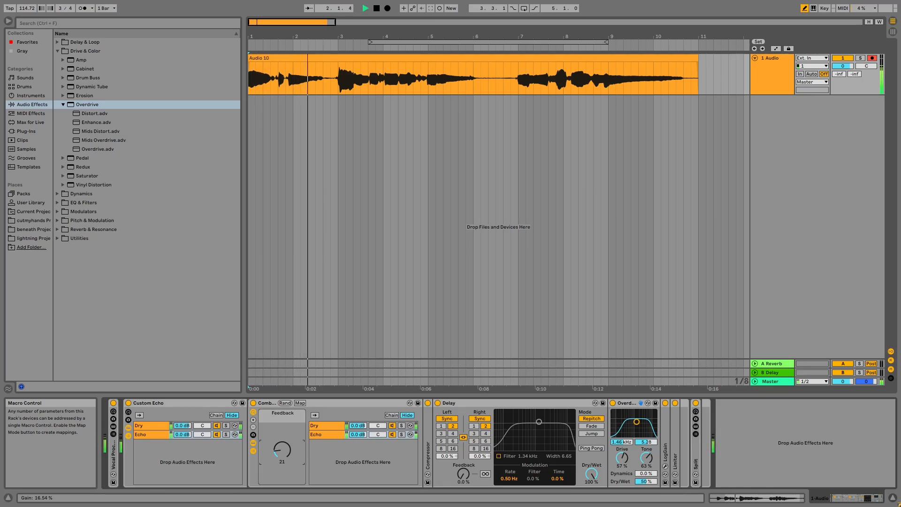
{"action": "left_click_drag", "start_coordinate": [275, 451], "coordinate": [278, 451]}
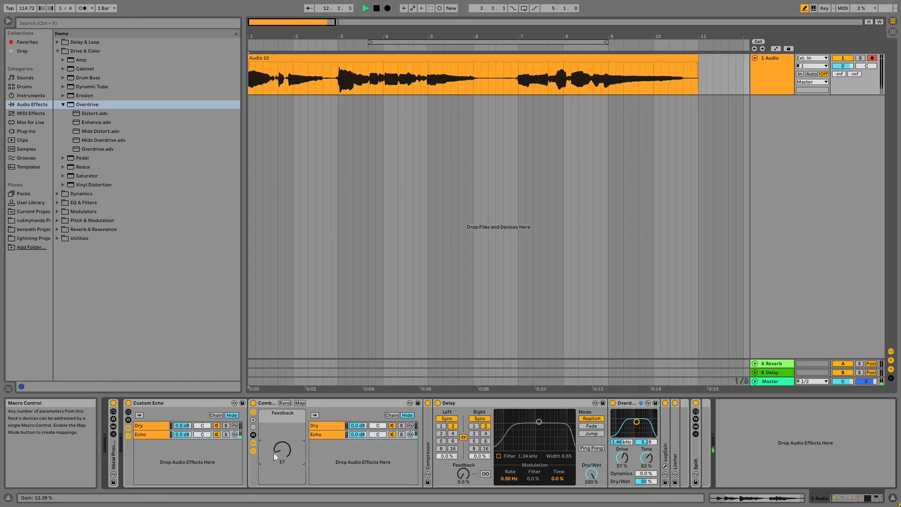
{"action": "key", "text": "space"}
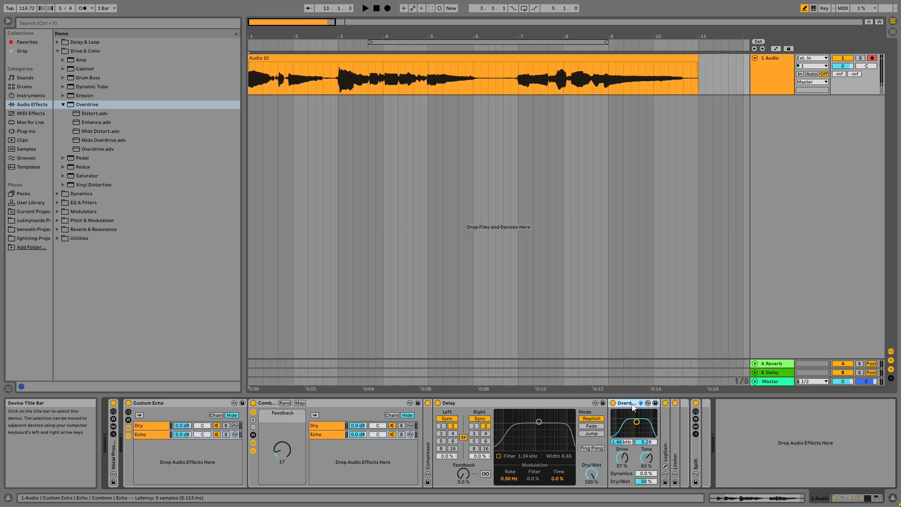
Step: Delete the Overdrive after the Delay and collapse the Combine rack
{"action": "key", "text": "Delete"}
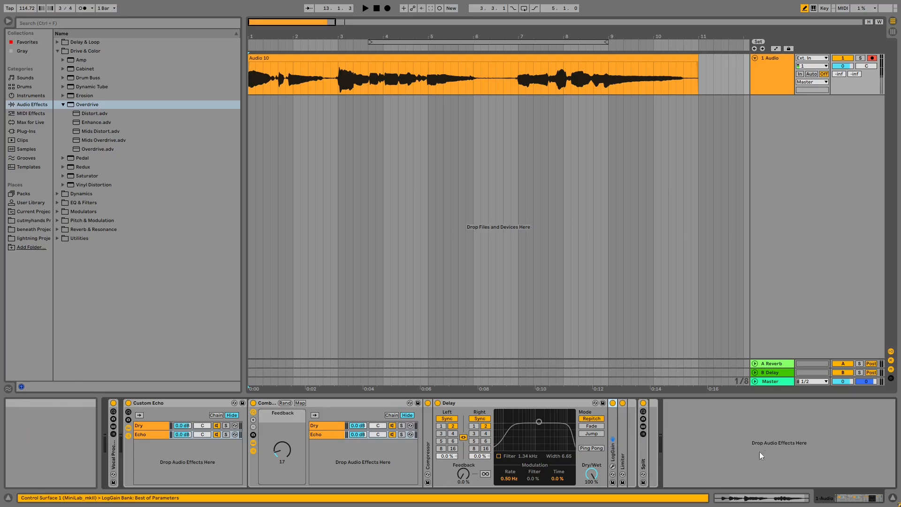
{"action": "double_click", "coordinate": [372, 402]}
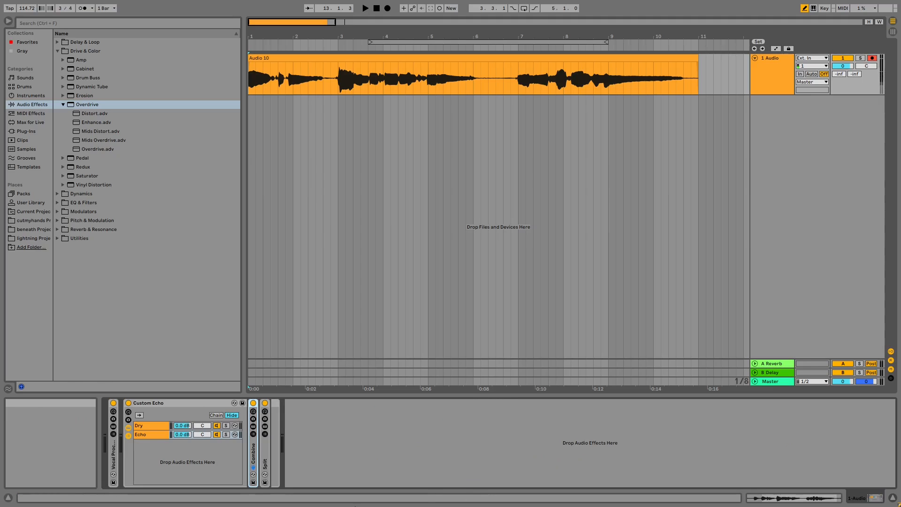
Step: Examine the Custom Echo rack's Dry and Echo chains, and the Combine and Split racks inside the Echo chain
{"action": "left_click", "coordinate": [171, 403]}
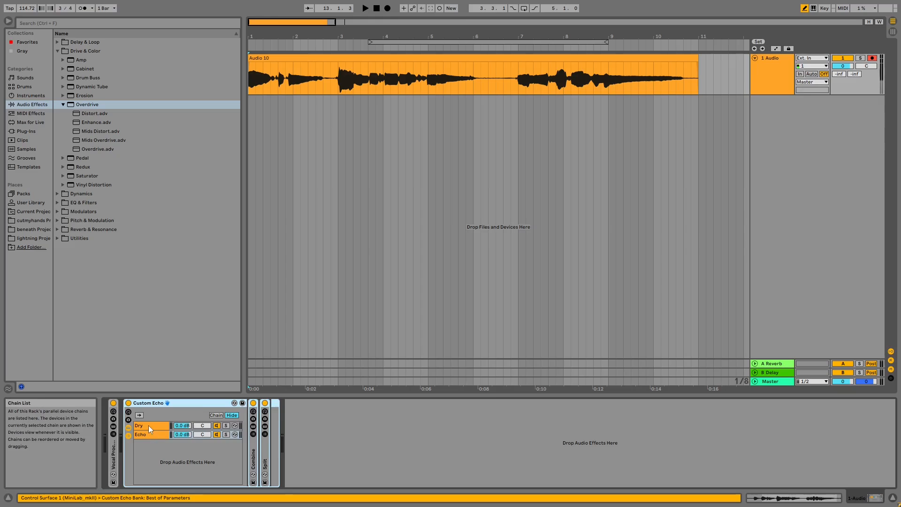
{"action": "left_click", "coordinate": [150, 424]}
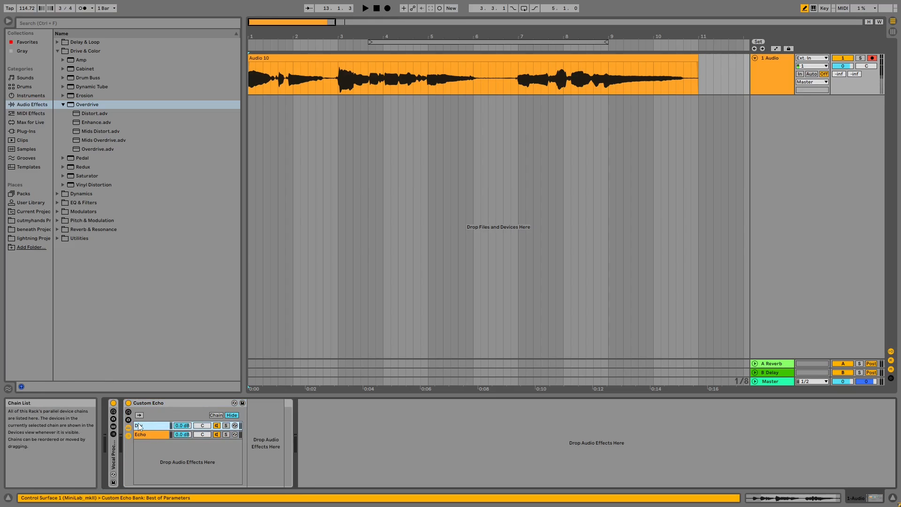
{"action": "left_click", "coordinate": [139, 434]}
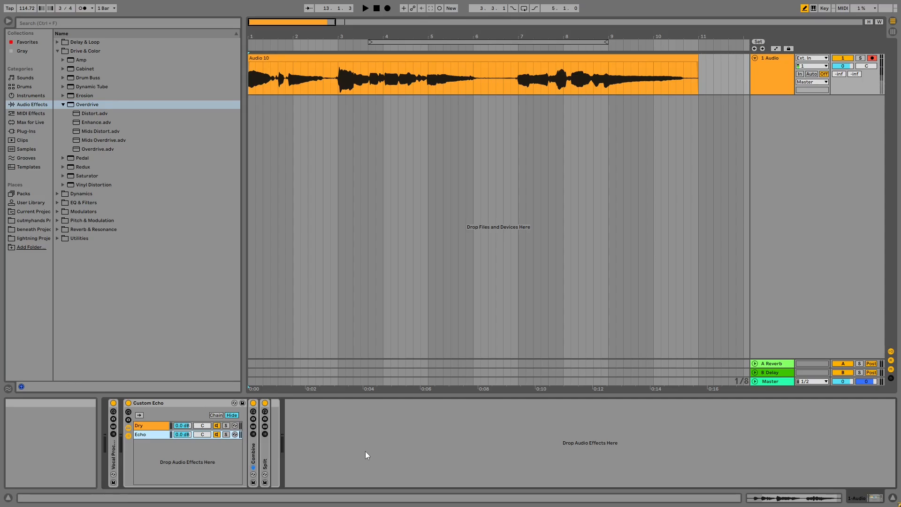
{"action": "left_click", "coordinate": [154, 433]}
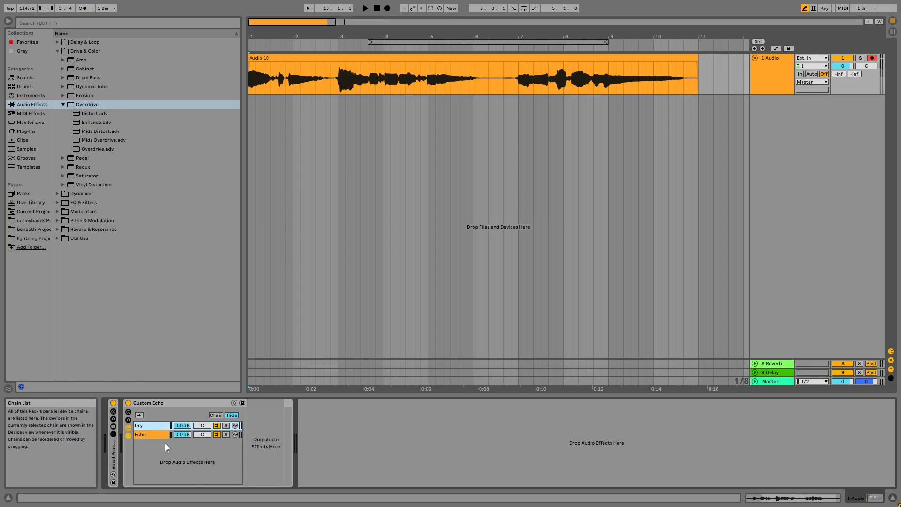
{"action": "left_click", "coordinate": [157, 425]}
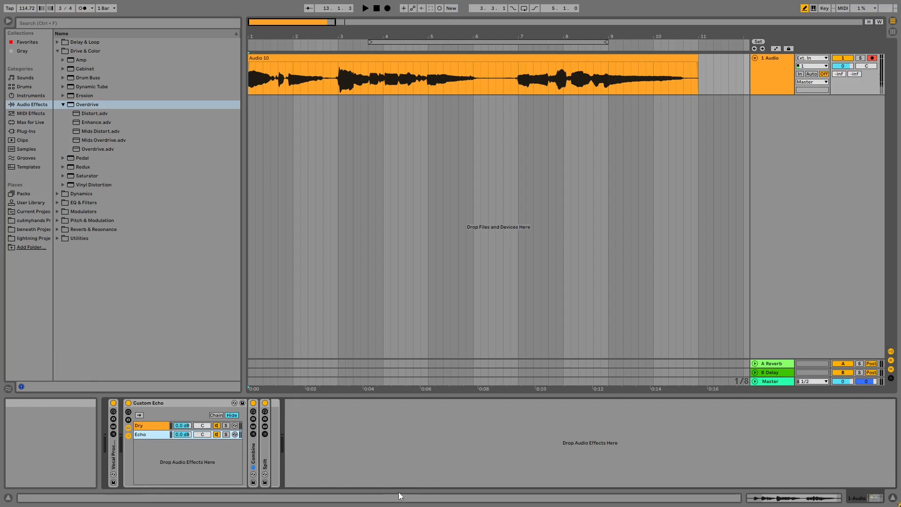
{"action": "left_click", "coordinate": [256, 449]}
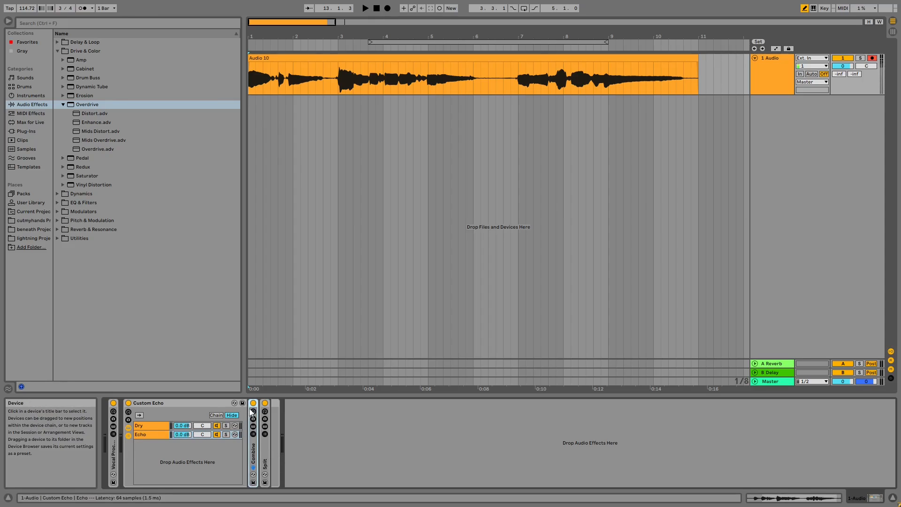
{"action": "key", "text": "Right"}
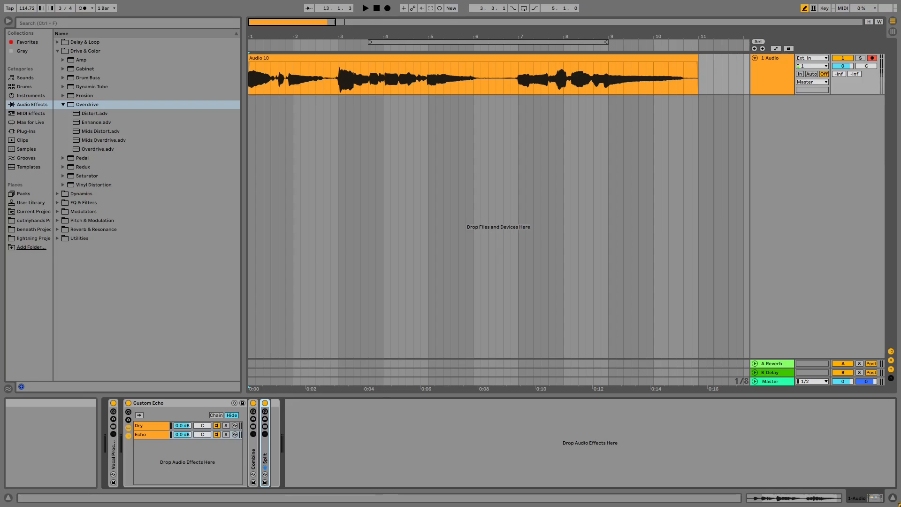
Step: Switch to Paint and sketch a vertical signal path of three stacked upward arrows on the blank canvas
{"action": "key", "text": "super"}
{"action": "type", "text": "paint"}
{"action": "key", "text": "Return"}
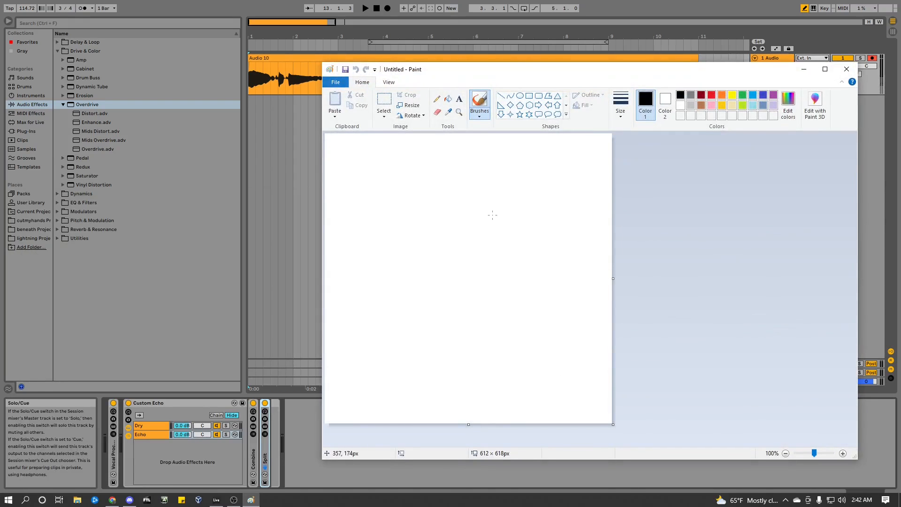
{"action": "mouse_move", "coordinate": [409, 404]}
{"action": "left_mouse_down"}
{"action": "mouse_move", "coordinate": [409, 345]}
{"action": "mouse_move", "coordinate": [404, 350]}
{"action": "mouse_move", "coordinate": [417, 350]}
{"action": "mouse_move", "coordinate": [407, 262]}
{"action": "mouse_move", "coordinate": [417, 261]}
{"action": "mouse_move", "coordinate": [414, 186]}
{"action": "mouse_move", "coordinate": [418, 193]}
{"action": "mouse_move", "coordinate": [408, 193]}
{"action": "left_mouse_up"}
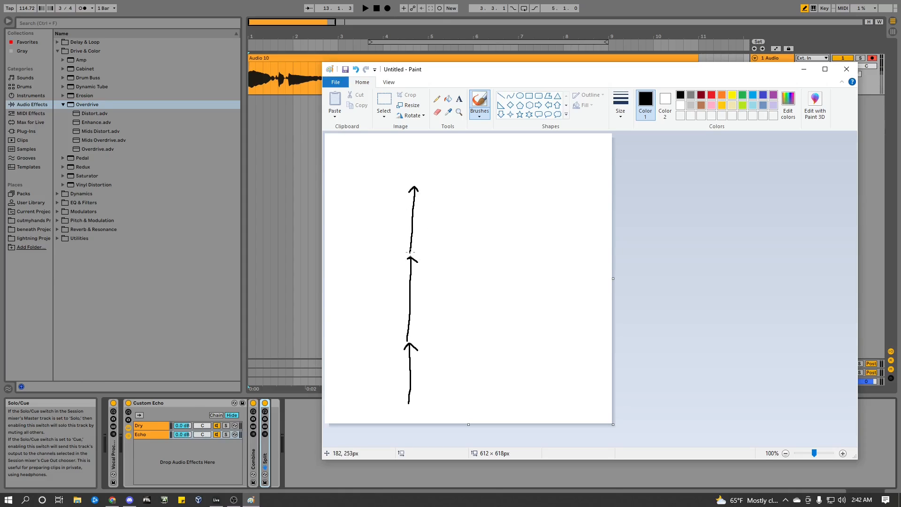
Step: Sketch a loop from the path's upper junction through "delay (100ms)" back to the lower one, and close Paint without saving
{"action": "mouse_move", "coordinate": [411, 250]}
{"action": "left_mouse_down"}
{"action": "mouse_move", "coordinate": [445, 249]}
{"action": "mouse_move", "coordinate": [457, 287]}
{"action": "mouse_move", "coordinate": [464, 277]}
{"action": "mouse_move", "coordinate": [452, 297]}
{"action": "mouse_move", "coordinate": [474, 295]}
{"action": "mouse_move", "coordinate": [479, 307]}
{"action": "mouse_move", "coordinate": [511, 300]}
{"action": "left_mouse_up"}
{"action": "left_click_drag", "start_coordinate": [516, 292], "coordinate": [545, 301]}
{"action": "mouse_move", "coordinate": [469, 311]}
{"action": "left_mouse_down"}
{"action": "mouse_move", "coordinate": [467, 328]}
{"action": "mouse_move", "coordinate": [444, 347]}
{"action": "mouse_move", "coordinate": [420, 342]}
{"action": "mouse_move", "coordinate": [426, 335]}
{"action": "mouse_move", "coordinate": [426, 349]}
{"action": "left_mouse_up"}
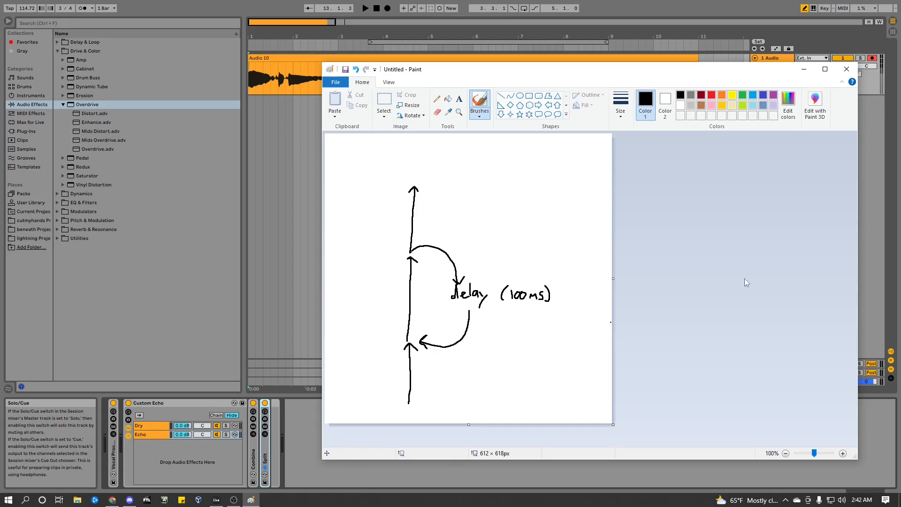
{"action": "left_click", "coordinate": [846, 70]}
{"action": "left_click", "coordinate": [605, 267]}
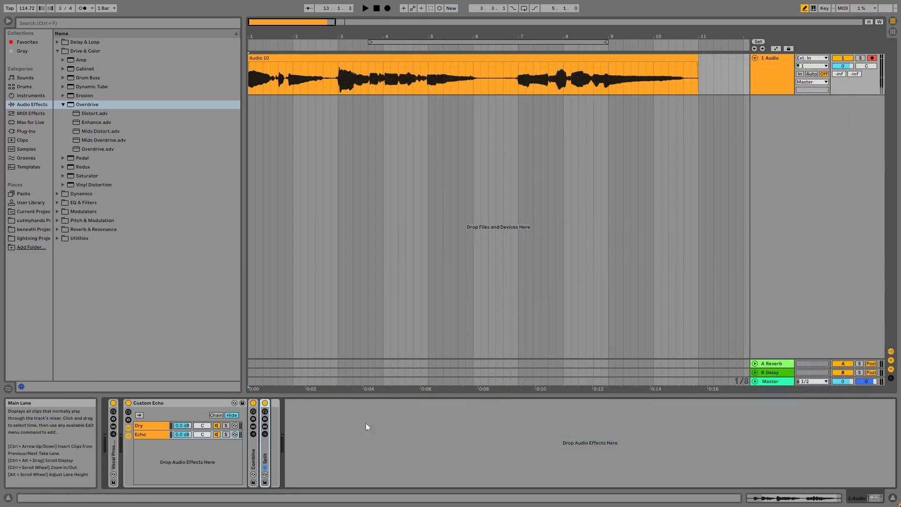
Step: Inspect the Combine rack's devices and collapse it, and unfold the Split rack with its Echo Output chain selected
{"action": "double_click", "coordinate": [252, 446]}
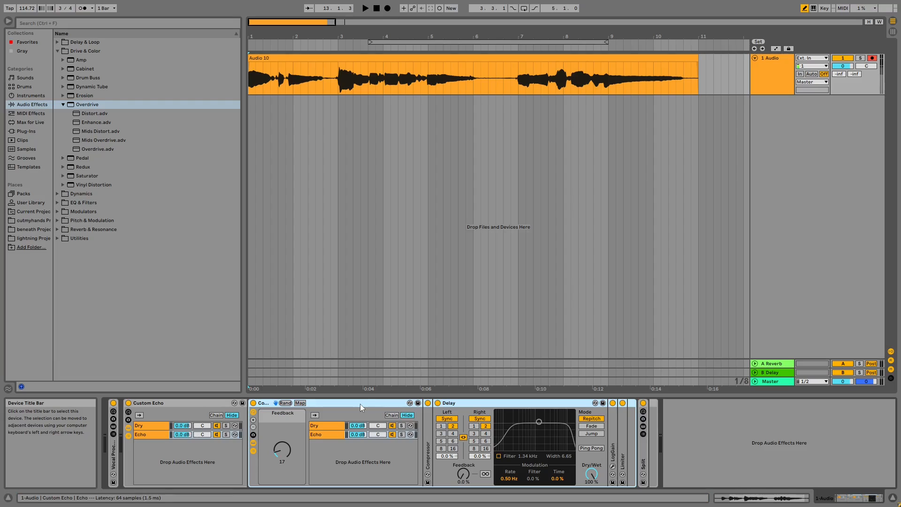
{"action": "double_click", "coordinate": [356, 403]}
{"action": "left_click", "coordinate": [265, 460]}
{"action": "double_click", "coordinate": [266, 458]}
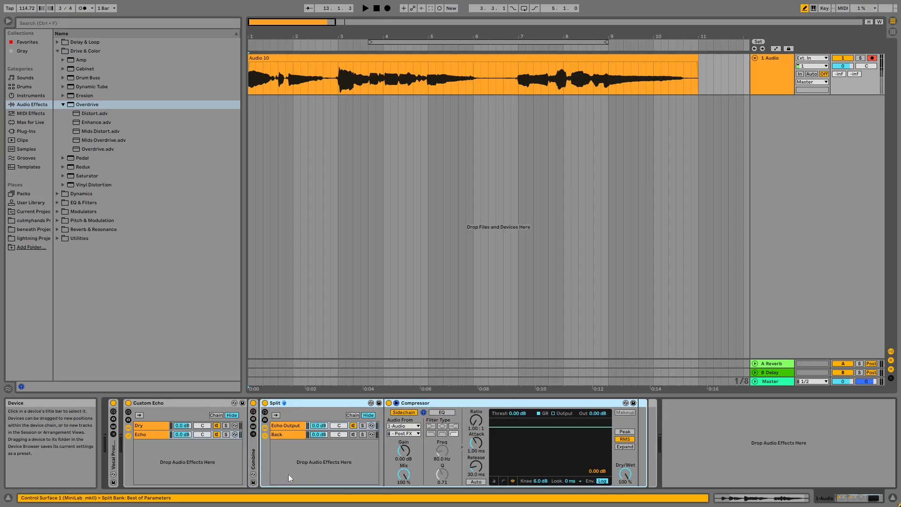
{"action": "left_click", "coordinate": [287, 425]}
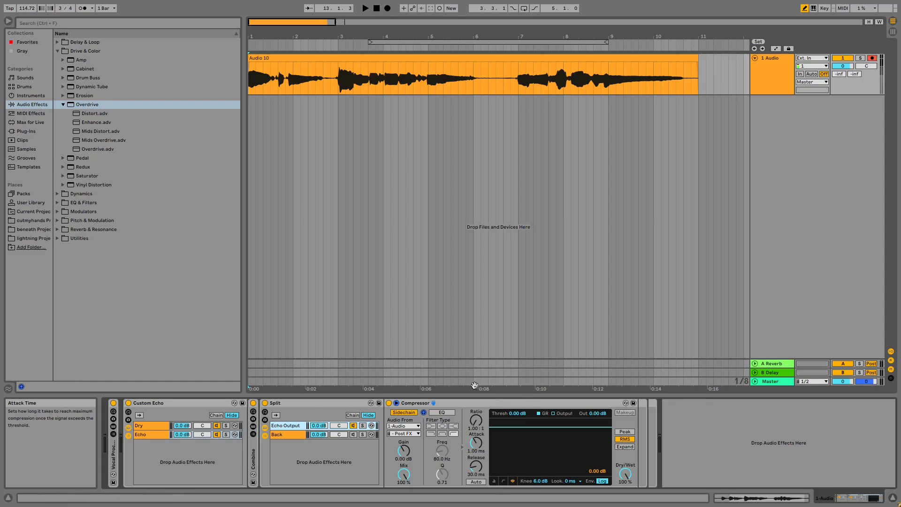
Step: Review the sidechain source and tap point options of the Compressor in the Split rack without changing them
{"action": "left_click", "coordinate": [458, 403]}
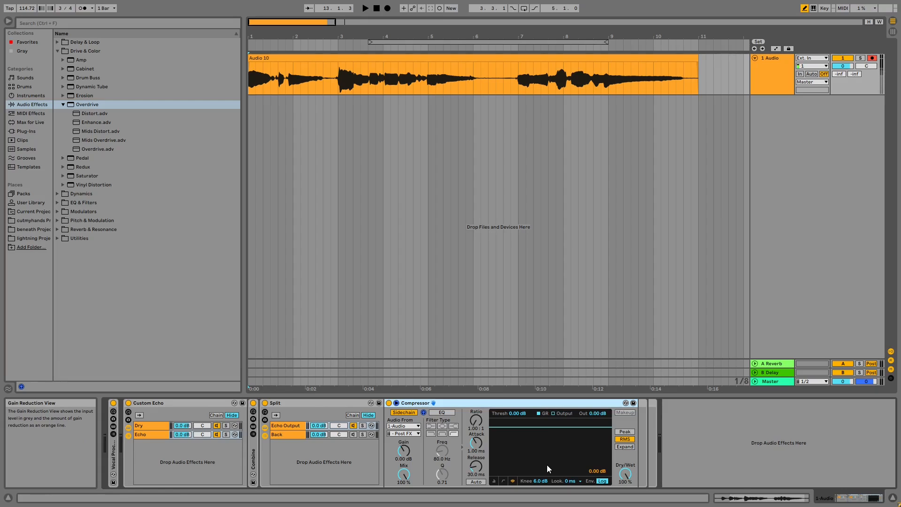
{"action": "left_click", "coordinate": [412, 428]}
{"action": "left_click", "coordinate": [410, 433]}
{"action": "left_click", "coordinate": [410, 432]}
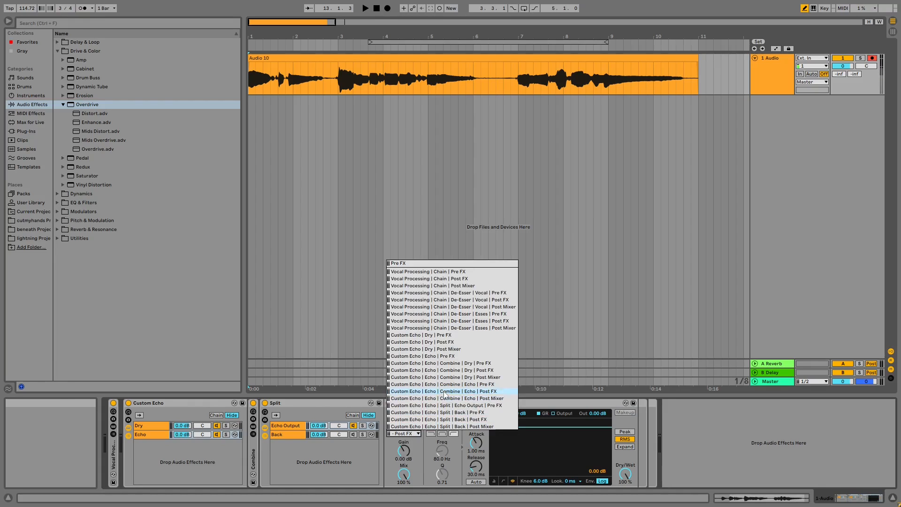
{"action": "left_click", "coordinate": [423, 454]}
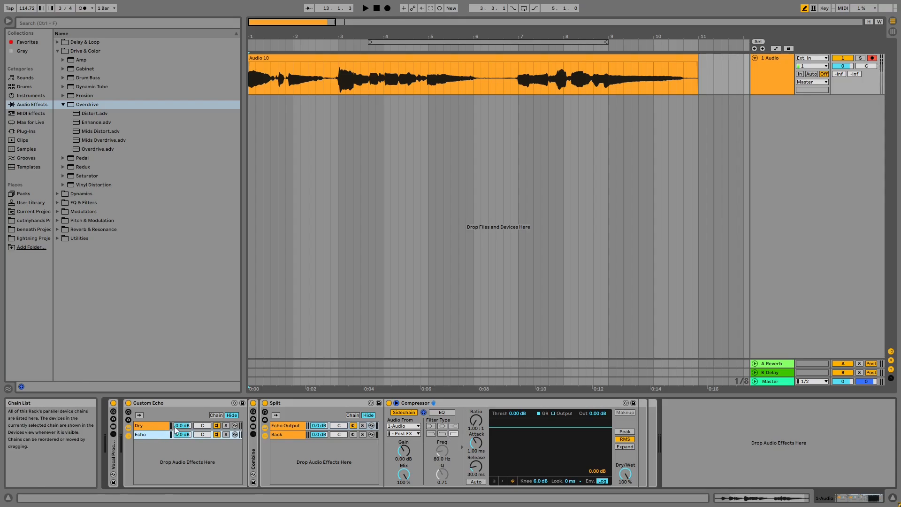
Step: Check the Echo Output chain in the Split rack and the Dry and Echo chains in Custom Echo, and fold the Split rack's Compressor
{"action": "left_click", "coordinate": [285, 427]}
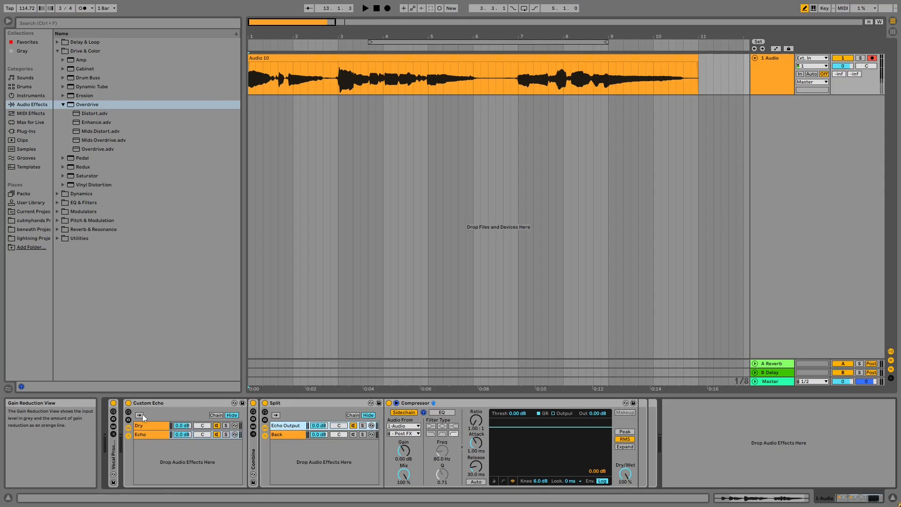
{"action": "left_click", "coordinate": [159, 427]}
{"action": "left_click", "coordinate": [156, 435]}
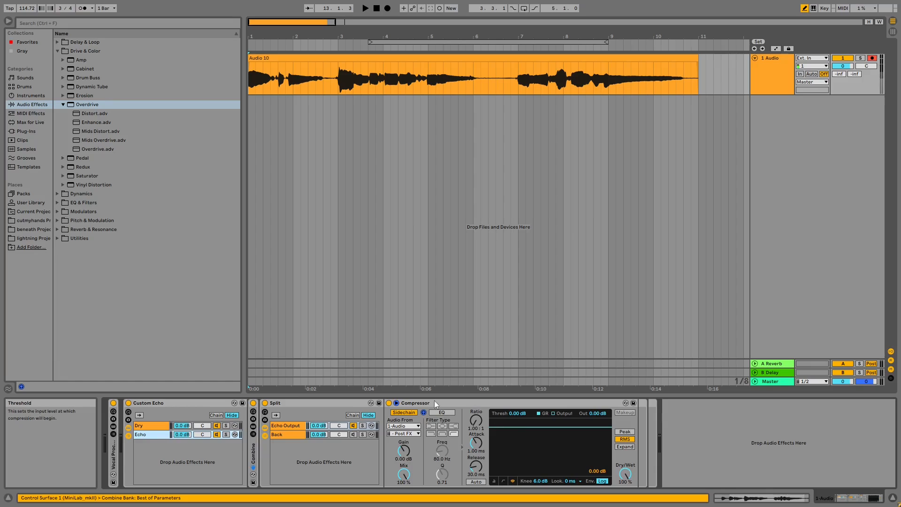
{"action": "left_click", "coordinate": [465, 402]}
{"action": "key", "text": "Delete"}
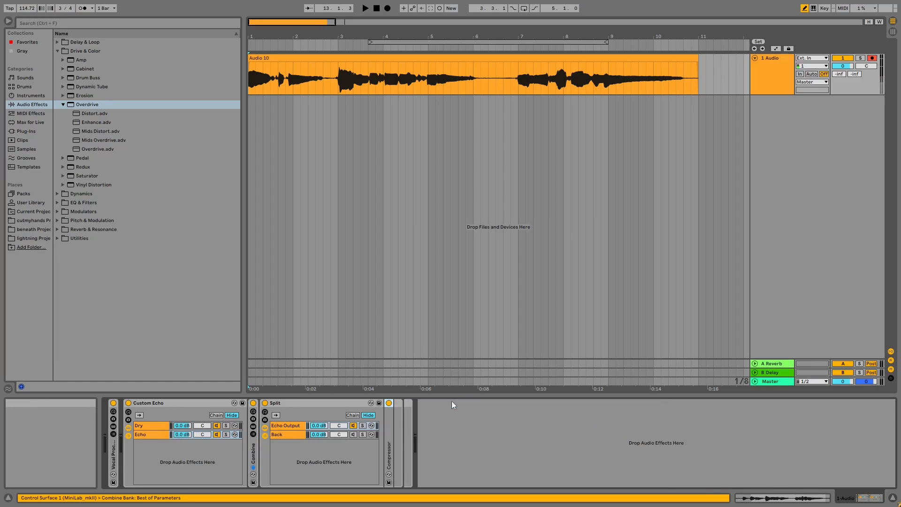
Step: View the Split rack's Back chain and fold that rack, and unfold the Combine rack to look through its Dry and Echo chains
{"action": "left_click", "coordinate": [288, 434]}
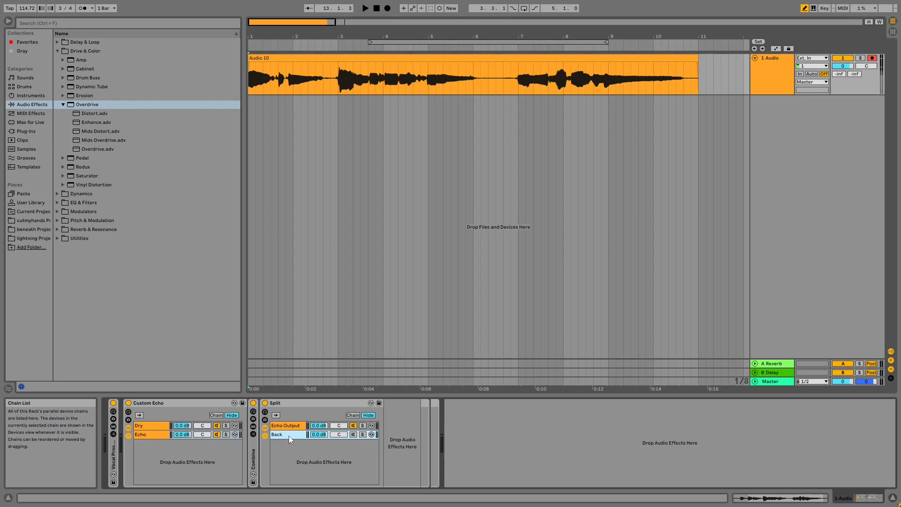
{"action": "double_click", "coordinate": [311, 404]}
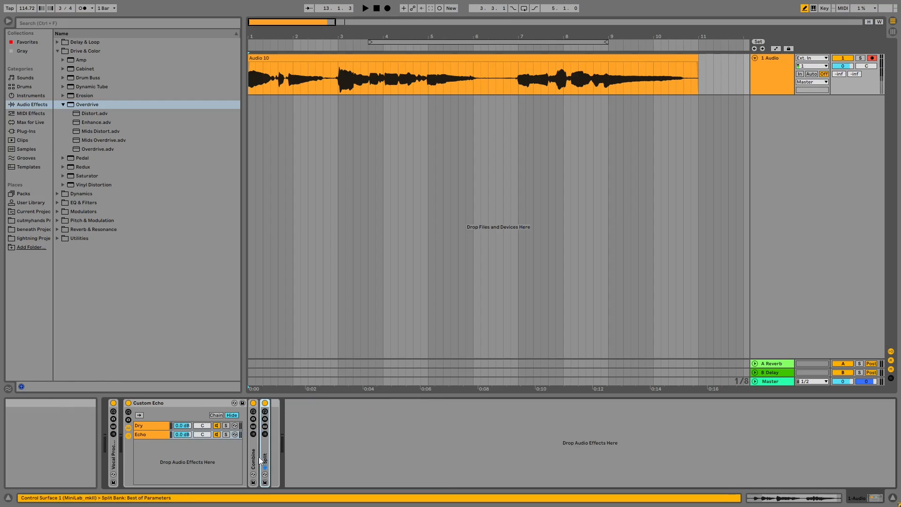
{"action": "double_click", "coordinate": [255, 450]}
{"action": "left_click", "coordinate": [319, 425]}
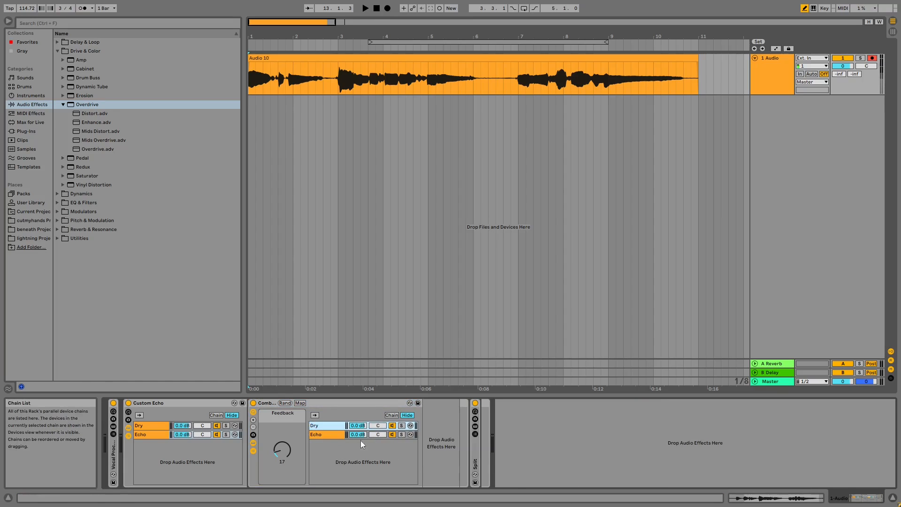
{"action": "left_click", "coordinate": [327, 434]}
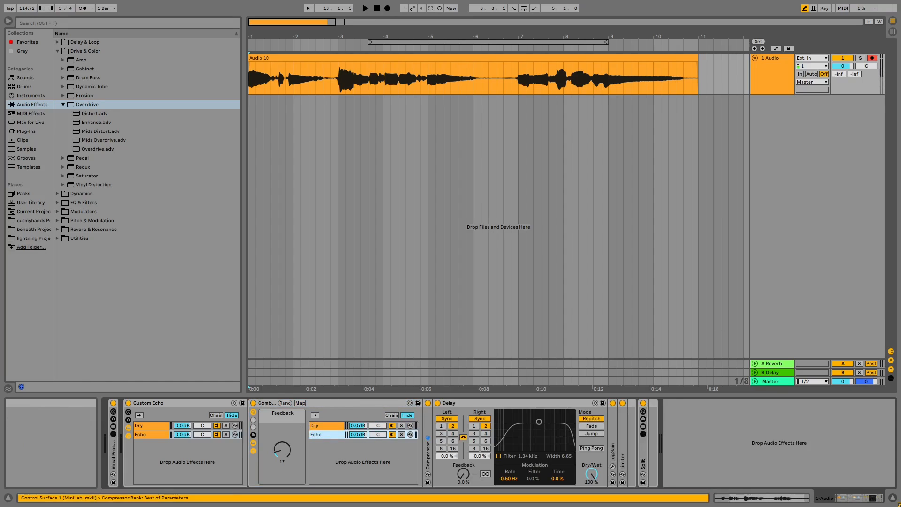
Step: Open Paint and sketch three stacked upward arrows with a "delay" loop from the upper junction back to the lower one
{"action": "key", "text": "super"}
{"action": "type", "text": "paint"}
{"action": "key", "text": "Return"}
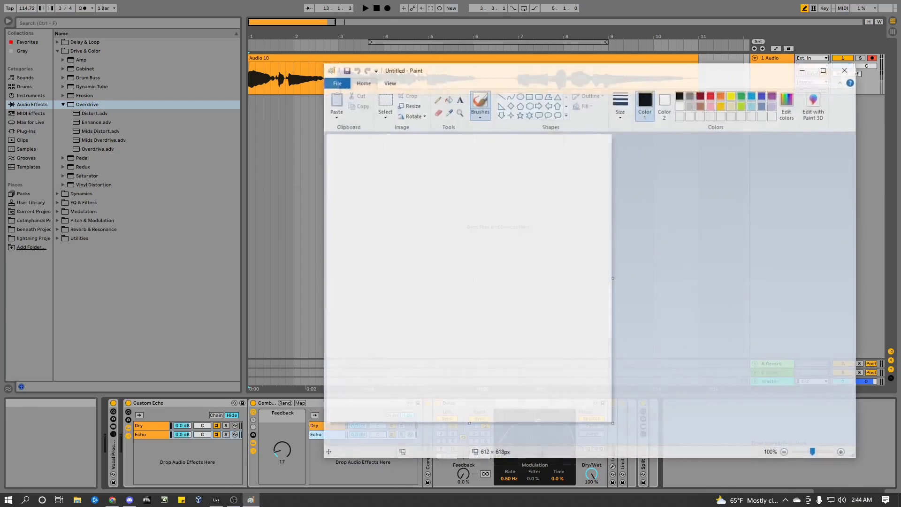
{"action": "mouse_move", "coordinate": [412, 399]}
{"action": "left_mouse_down"}
{"action": "mouse_move", "coordinate": [421, 360]}
{"action": "mouse_move", "coordinate": [412, 199]}
{"action": "left_mouse_up"}
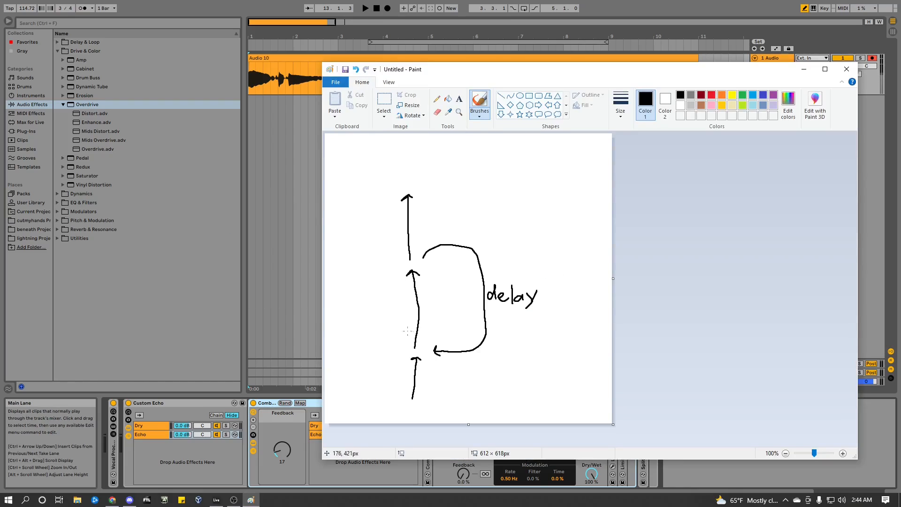
Step: Mark the middle arrow and circle the upper junction of the sketch, undo each mark, and switch back to Ableton Live
{"action": "left_click_drag", "start_coordinate": [425, 327], "coordinate": [399, 329]}
{"action": "key", "text": "ctrl+z"}
{"action": "key", "text": "alt+Tab"}
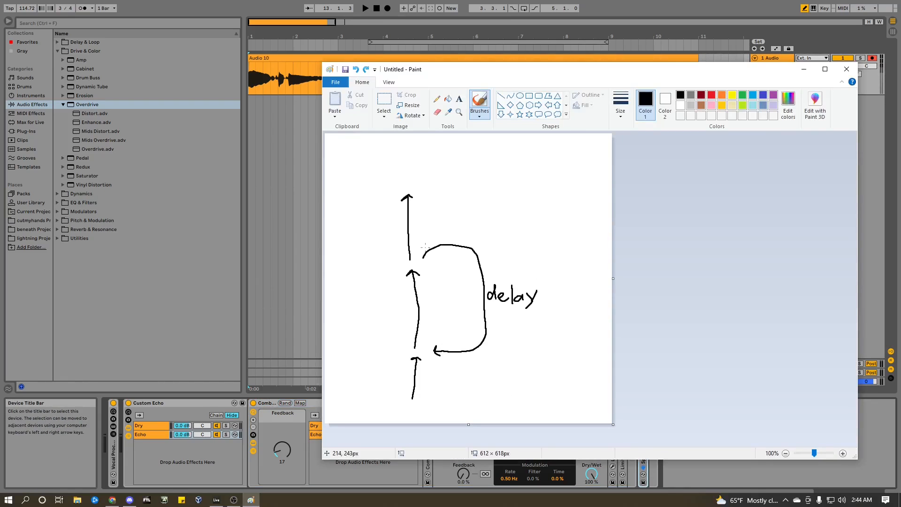
{"action": "mouse_move", "coordinate": [437, 234]}
{"action": "left_mouse_down"}
{"action": "mouse_move", "coordinate": [443, 286]}
{"action": "mouse_move", "coordinate": [422, 233]}
{"action": "left_mouse_up"}
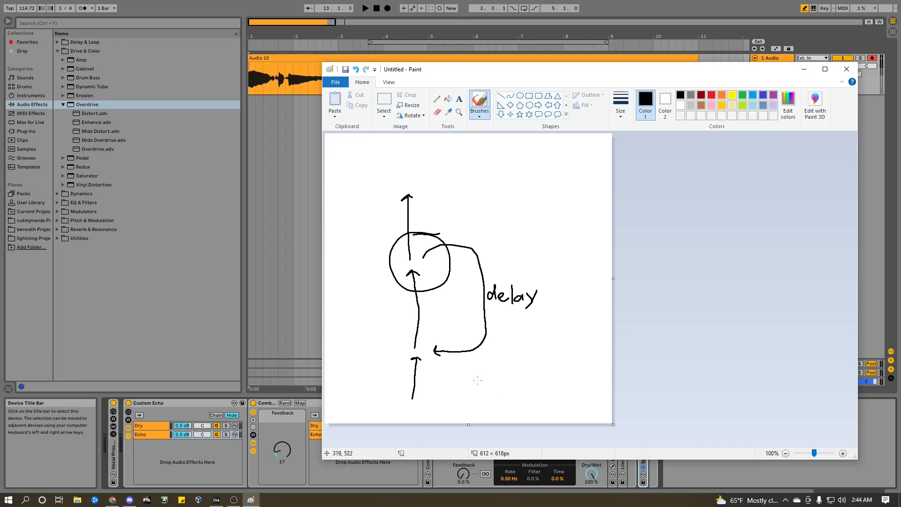
{"action": "key", "text": "ctrl+z"}
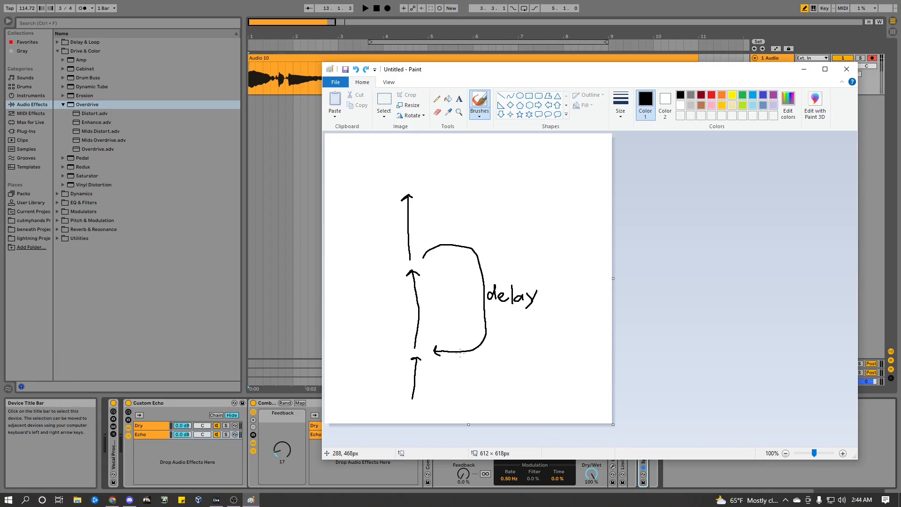
{"action": "key", "text": "alt+Tab"}
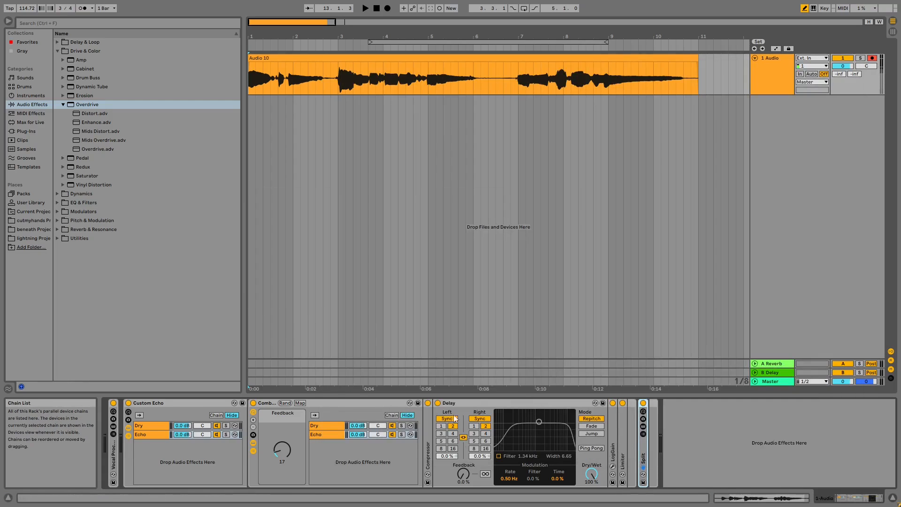
Step: Review the sidechain tap point options of the Compressor in the Combine rack's Echo chain without changing them, and fold the Compressor
{"action": "double_click", "coordinate": [428, 432]}
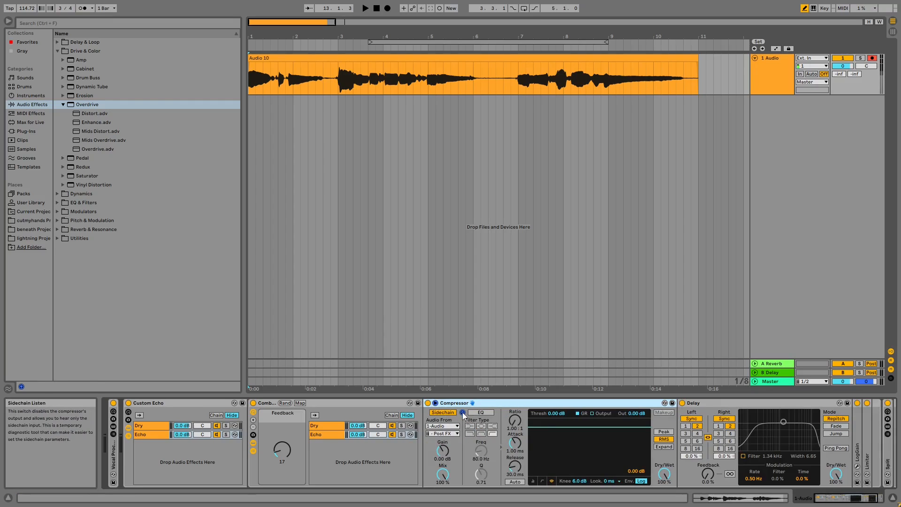
{"action": "left_click", "coordinate": [453, 433]}
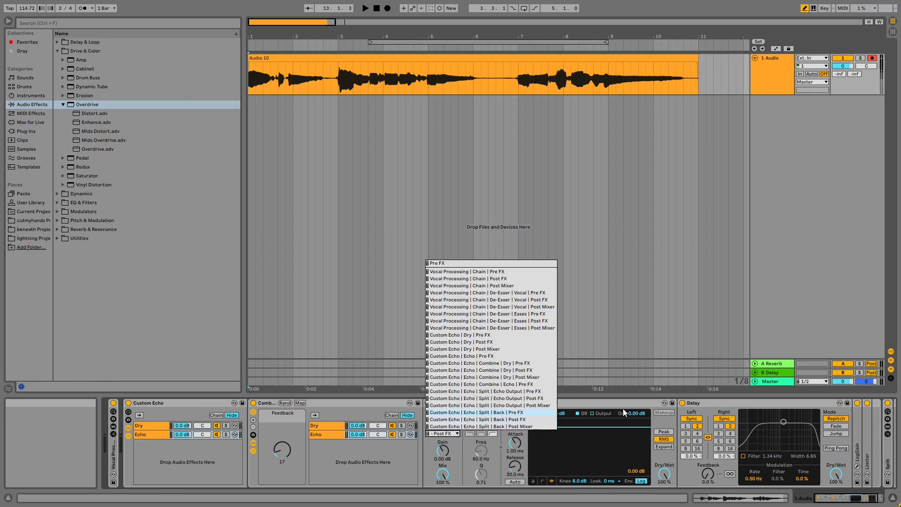
{"action": "left_click", "coordinate": [463, 450]}
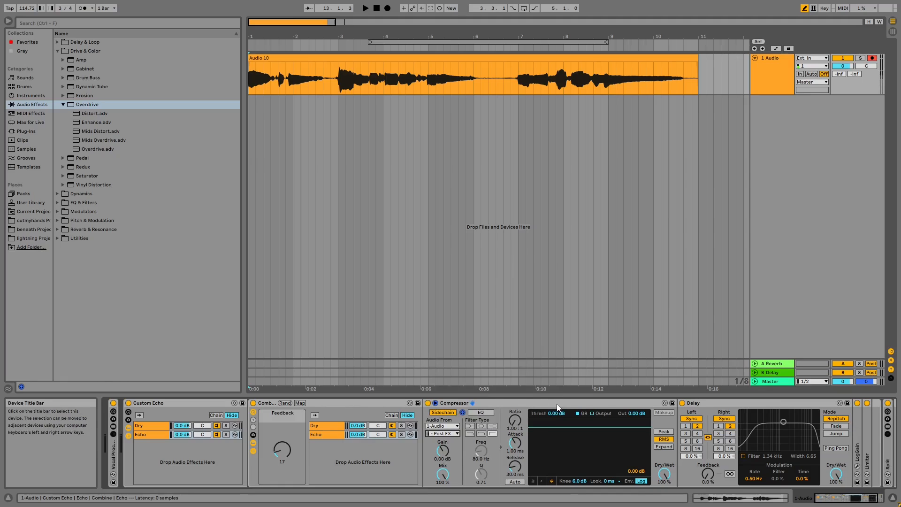
{"action": "double_click", "coordinate": [530, 401]}
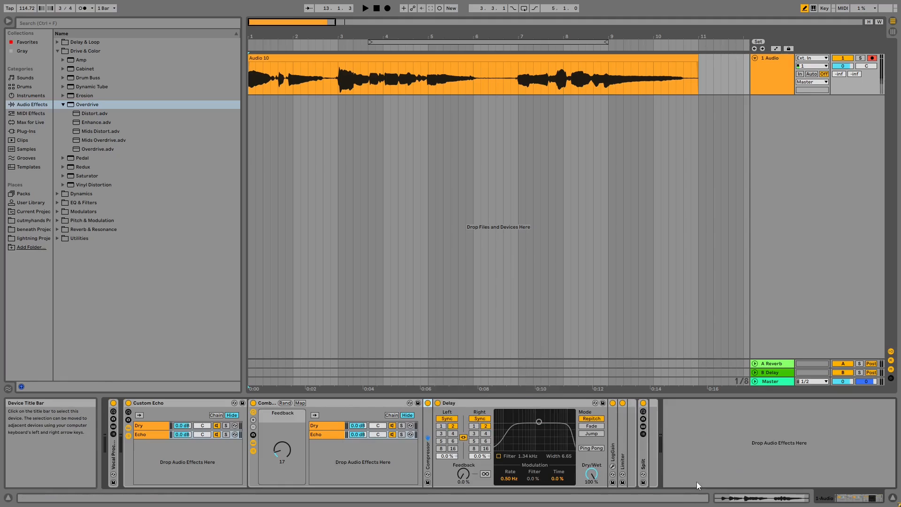
{"action": "left_click", "coordinate": [546, 407]}
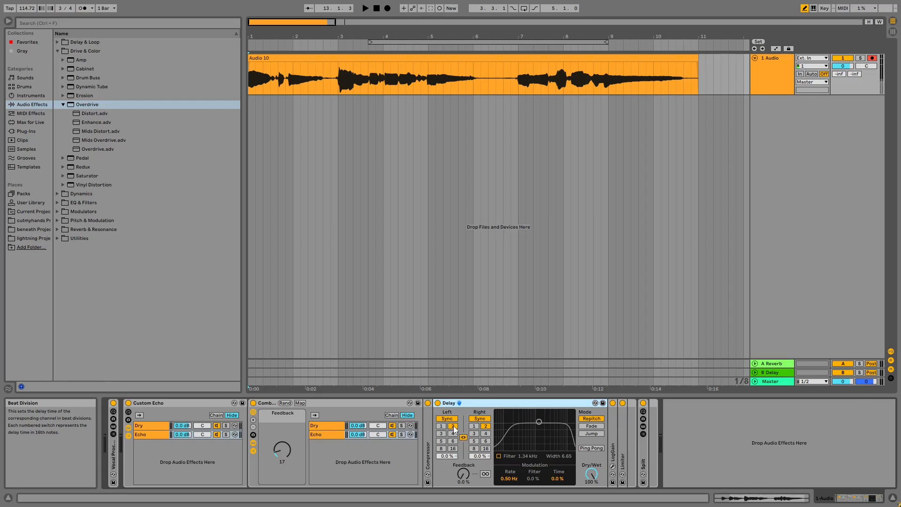
Step: Switch to Paint, write "(100ms)" beside the "delay" label in the sketch, and return to Ableton Live
{"action": "key", "text": "alt+Tab"}
{"action": "mouse_move", "coordinate": [556, 291]}
{"action": "left_mouse_down"}
{"action": "mouse_move", "coordinate": [488, 267]}
{"action": "mouse_move", "coordinate": [557, 296]}
{"action": "left_mouse_up"}
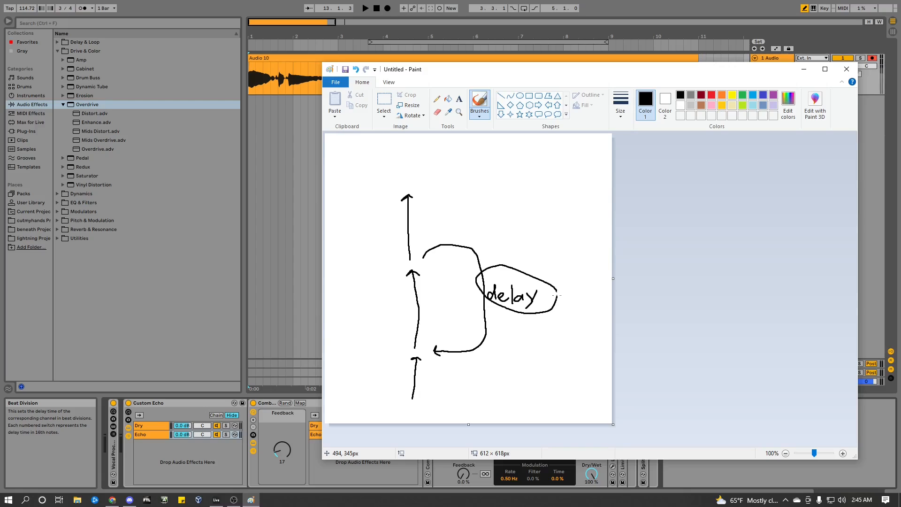
{"action": "key", "text": "ctrl+z"}
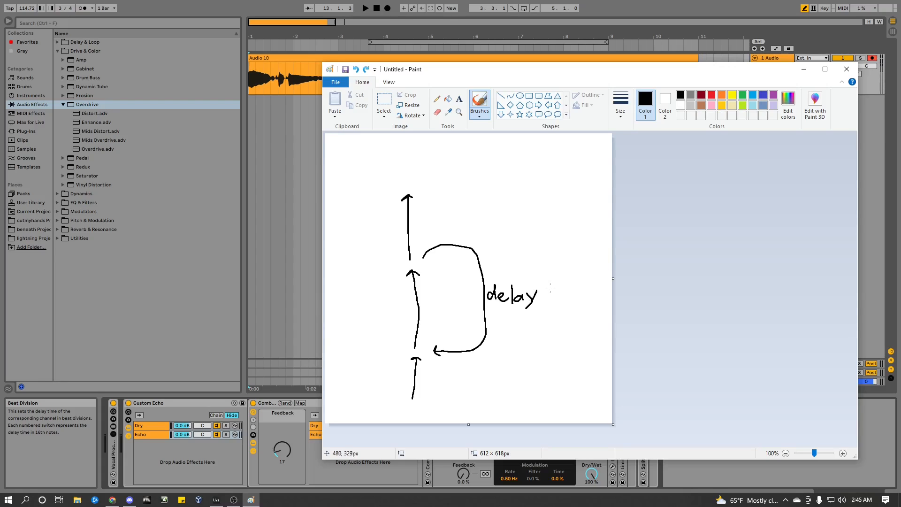
{"action": "mouse_move", "coordinate": [551, 288]}
{"action": "left_mouse_down"}
{"action": "mouse_move", "coordinate": [552, 304]}
{"action": "mouse_move", "coordinate": [561, 295]}
{"action": "mouse_move", "coordinate": [597, 307]}
{"action": "left_mouse_up"}
{"action": "left_click_drag", "start_coordinate": [604, 287], "coordinate": [606, 310]}
{"action": "left_click_drag", "start_coordinate": [551, 286], "coordinate": [548, 306]}
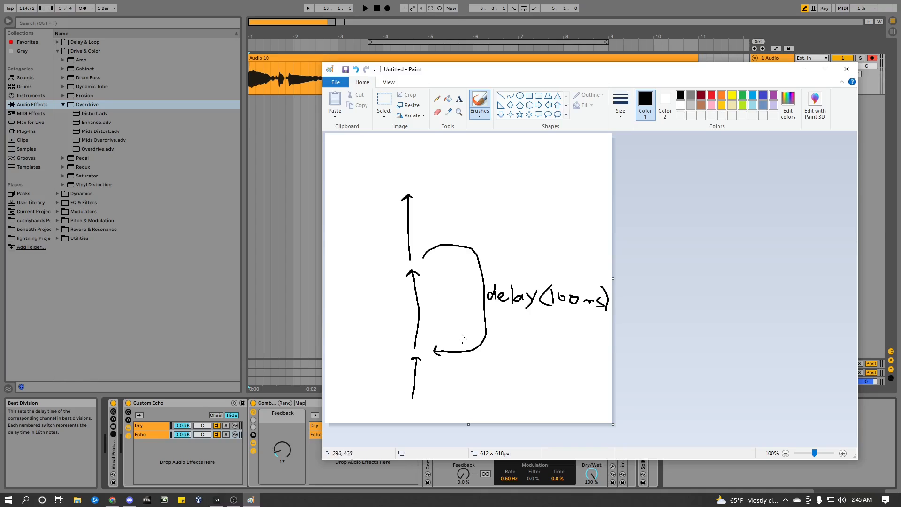
{"action": "left_click", "coordinate": [514, 464]}
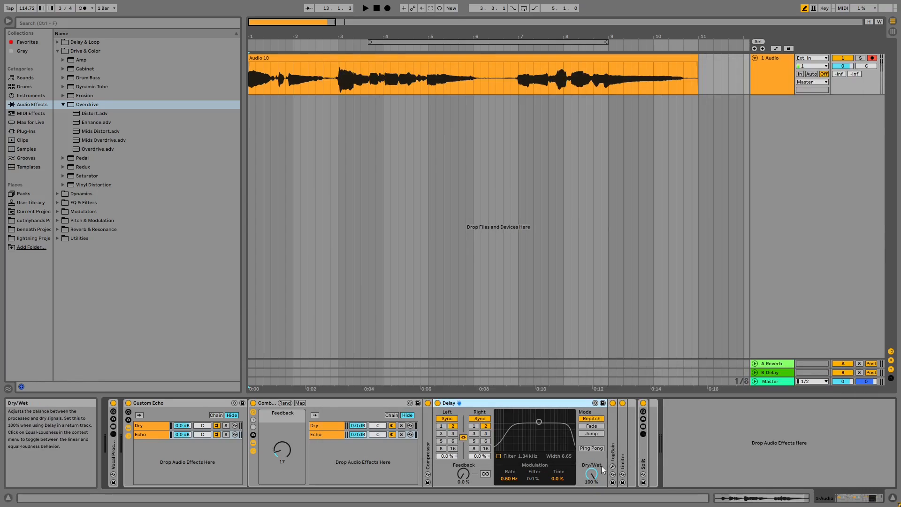
Step: Inspect the LogGain and Limiter devices of the Combine rack's Echo chain one after the other, and fold the whole rack
{"action": "double_click", "coordinate": [507, 405]}
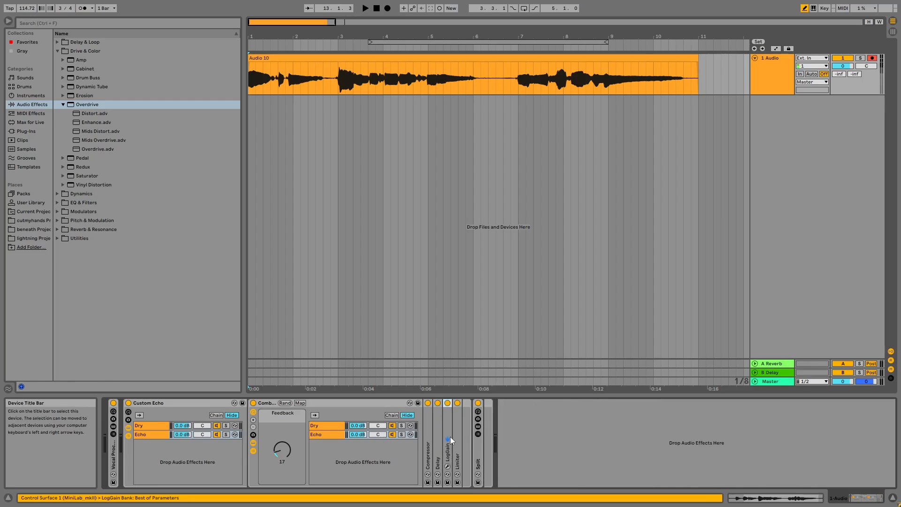
{"action": "double_click", "coordinate": [448, 436]}
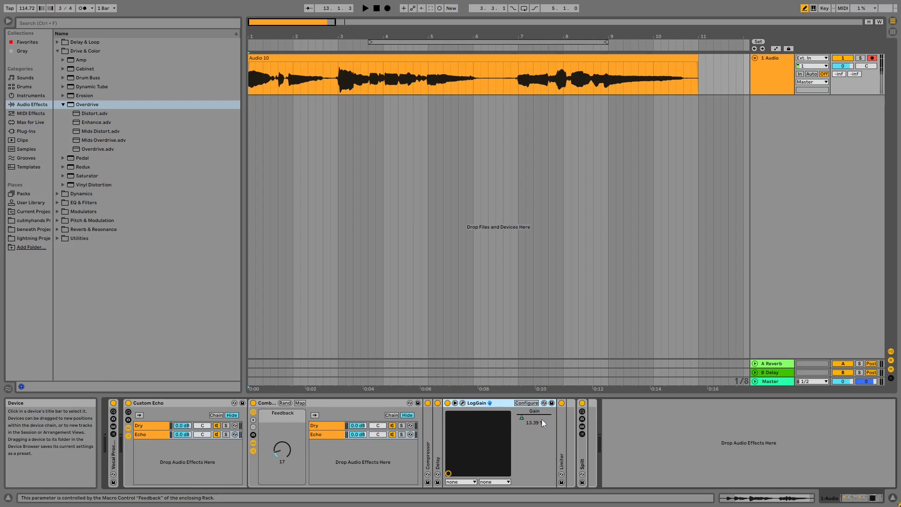
{"action": "double_click", "coordinate": [502, 401]}
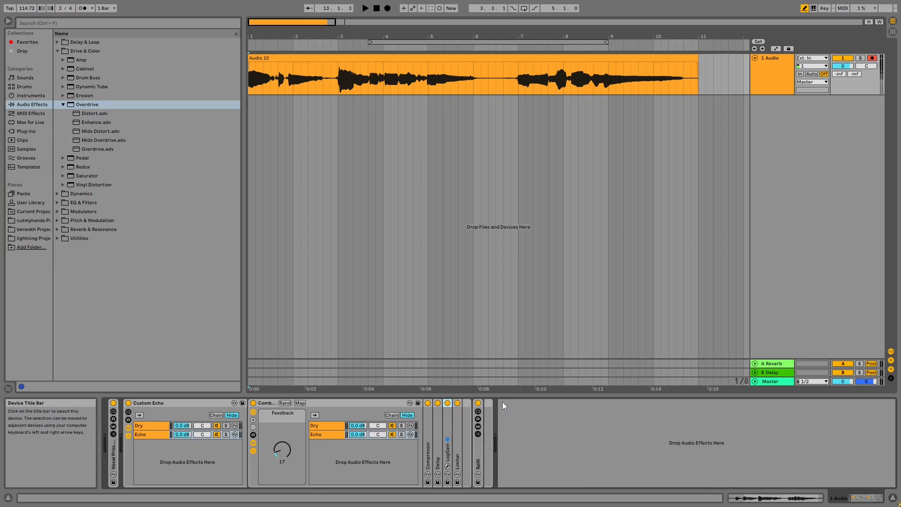
{"action": "double_click", "coordinate": [459, 427]}
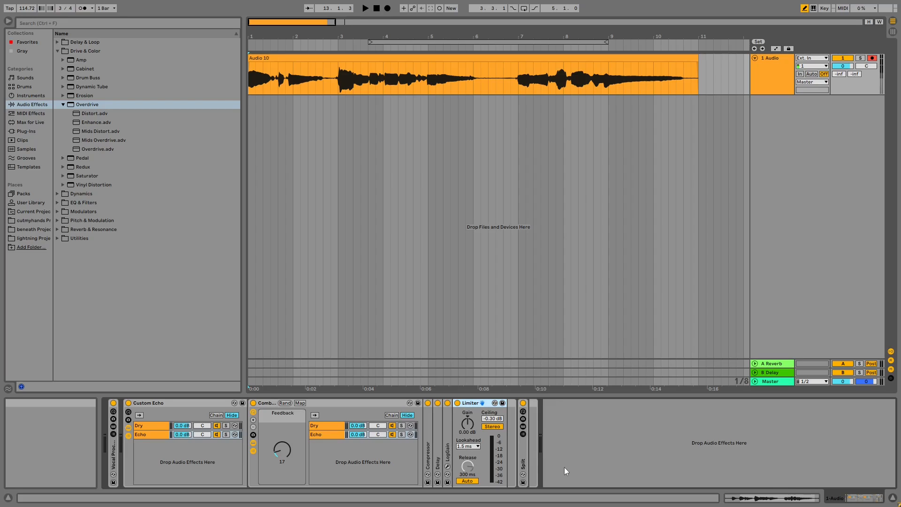
{"action": "double_click", "coordinate": [471, 404]}
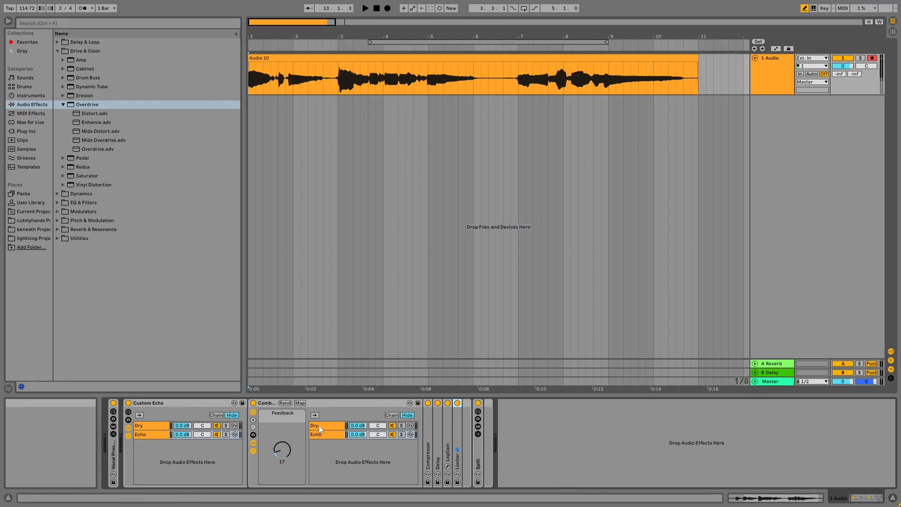
{"action": "left_click", "coordinate": [379, 405]}
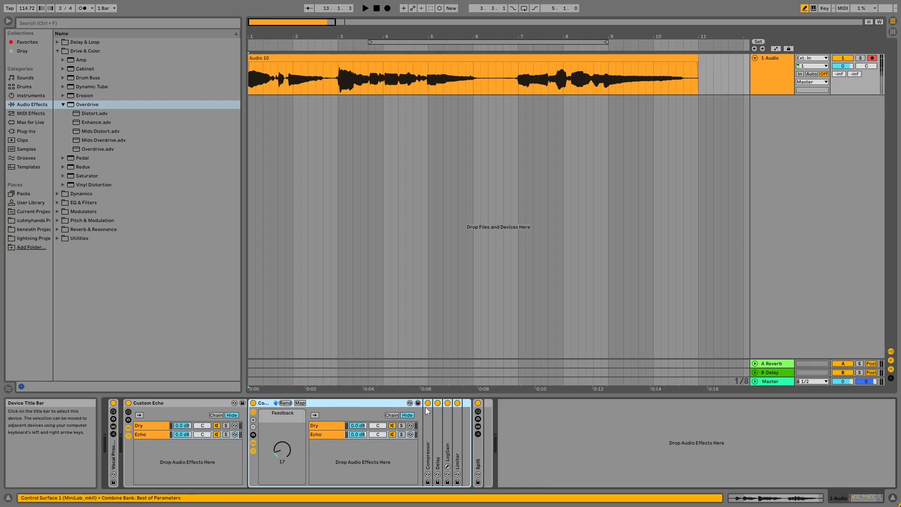
{"action": "double_click", "coordinate": [362, 405]}
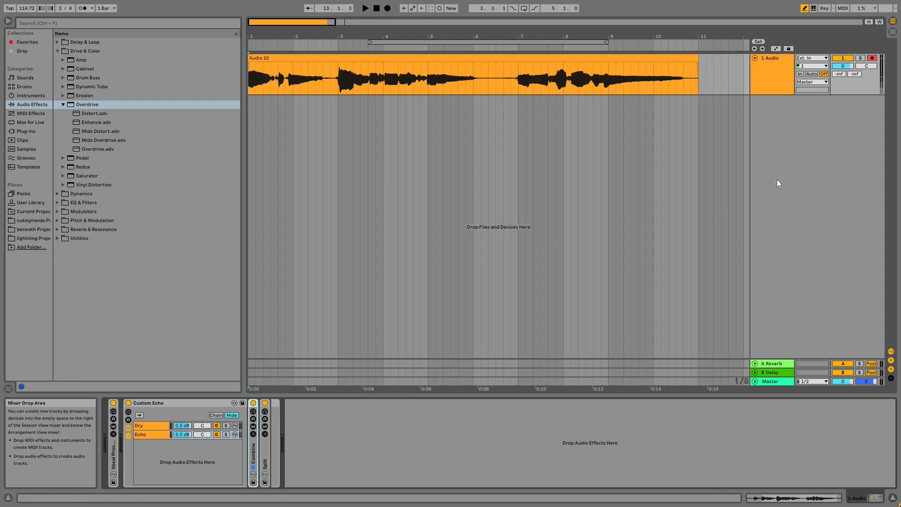
Step: Duplicate the 1 Audio track, delete the Custom Echo rack from the copy, and fold the original track
{"action": "right_click", "coordinate": [774, 135]}
{"action": "left_click", "coordinate": [784, 87]}
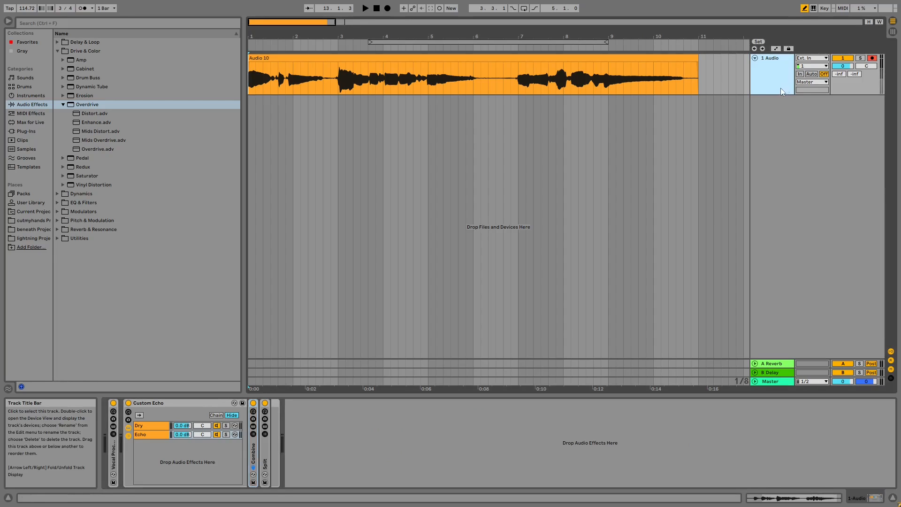
{"action": "key", "text": "ctrl+d"}
{"action": "left_click", "coordinate": [203, 400]}
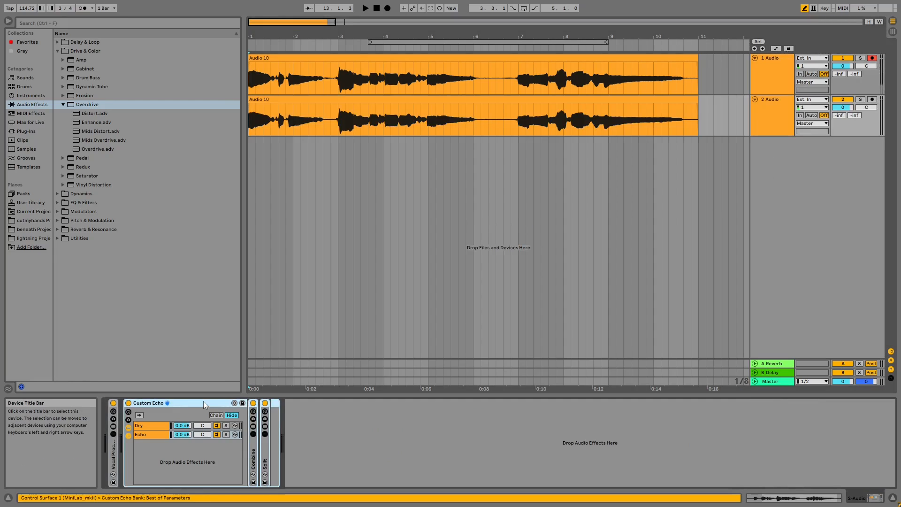
{"action": "key", "text": "Delete"}
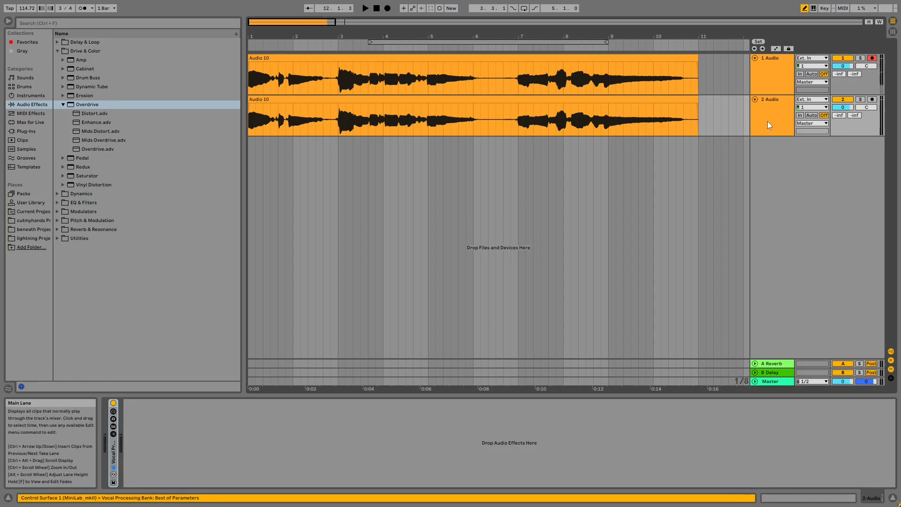
{"action": "left_click", "coordinate": [770, 117]}
{"action": "left_click", "coordinate": [755, 58]}
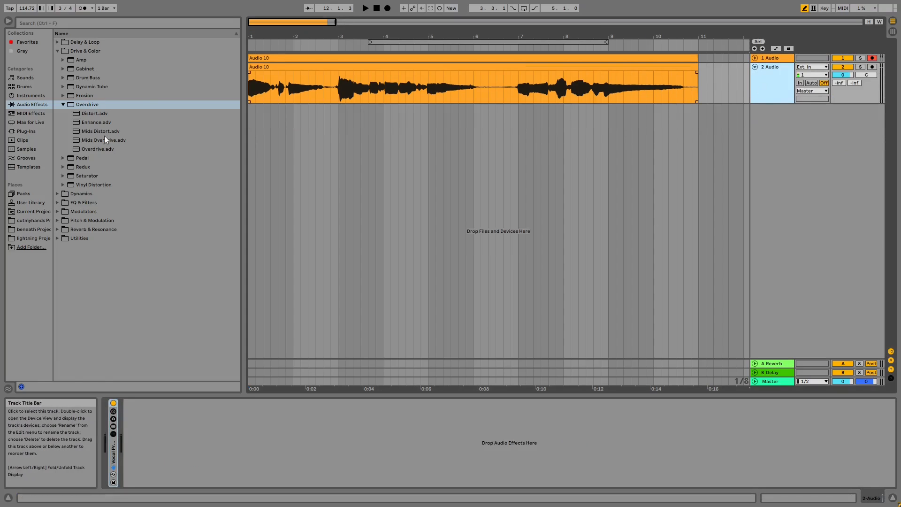
Step: Add an Audio Effect Rack from Utilities after the vocal processing rack on 2 Audio, and create two chains in it
{"action": "left_click", "coordinate": [57, 238]}
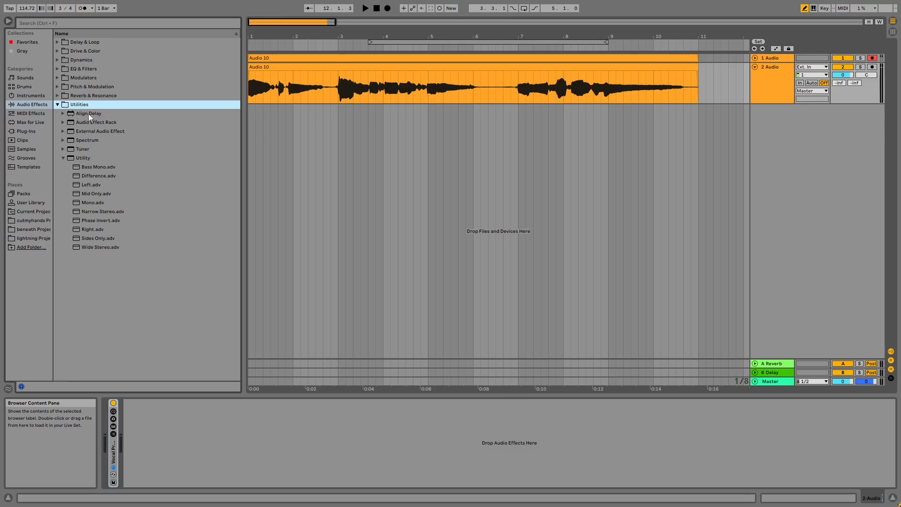
{"action": "left_click", "coordinate": [63, 158]}
{"action": "left_click_drag", "start_coordinate": [83, 122], "coordinate": [125, 439]}
{"action": "right_click", "coordinate": [142, 440]}
{"action": "left_click", "coordinate": [158, 443]}
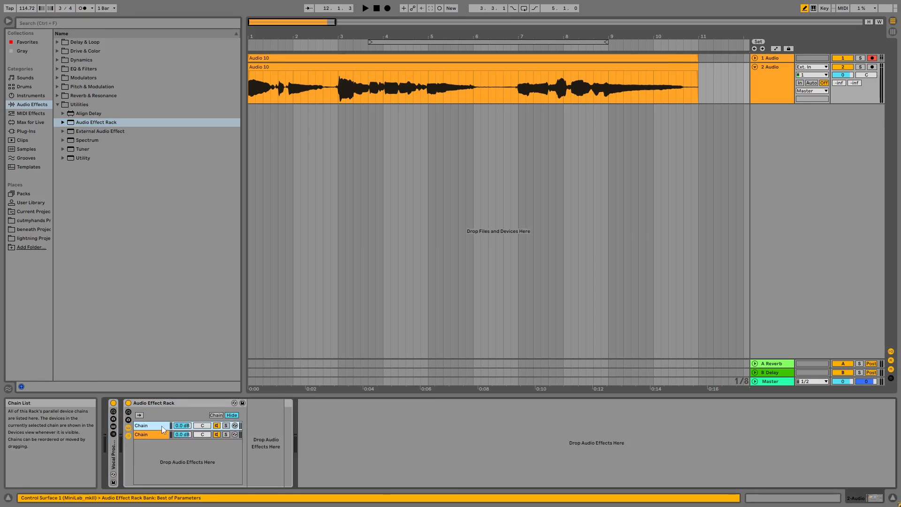
Step: Name the new rack's two chains Dry and Wet
{"action": "type", "text": "Dry"}
{"action": "key", "text": "Tab"}
{"action": "type", "text": "Wet"}
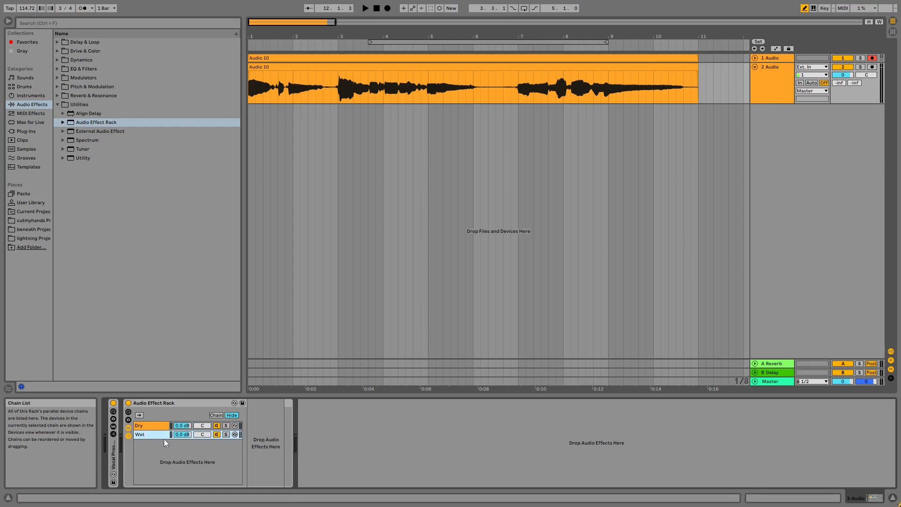
{"action": "left_click", "coordinate": [159, 427]}
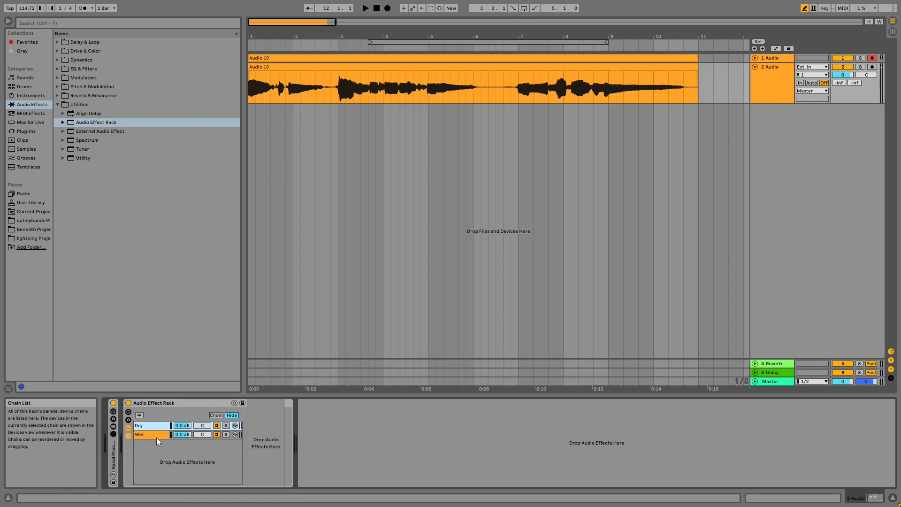
Step: Place two nested Audio Effect Racks one after the other on the Wet chain
{"action": "left_click", "coordinate": [156, 437]}
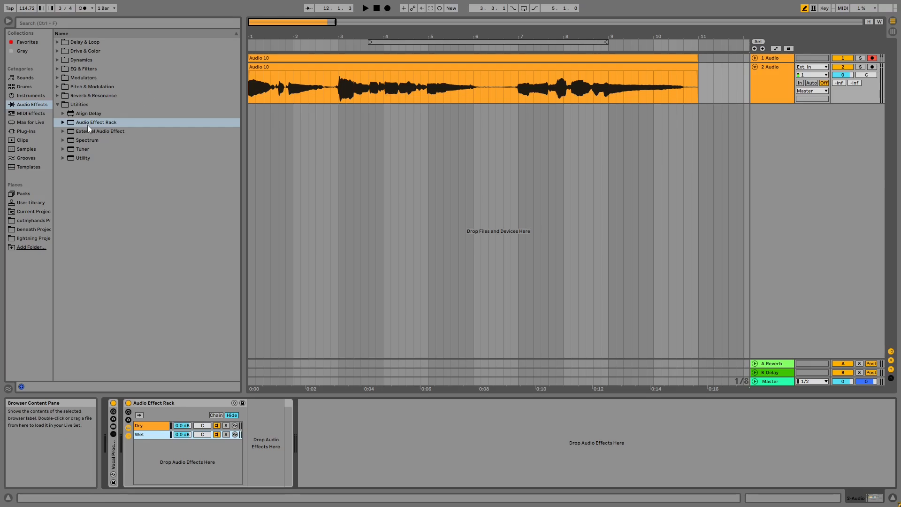
{"action": "left_click_drag", "start_coordinate": [87, 125], "coordinate": [245, 428]}
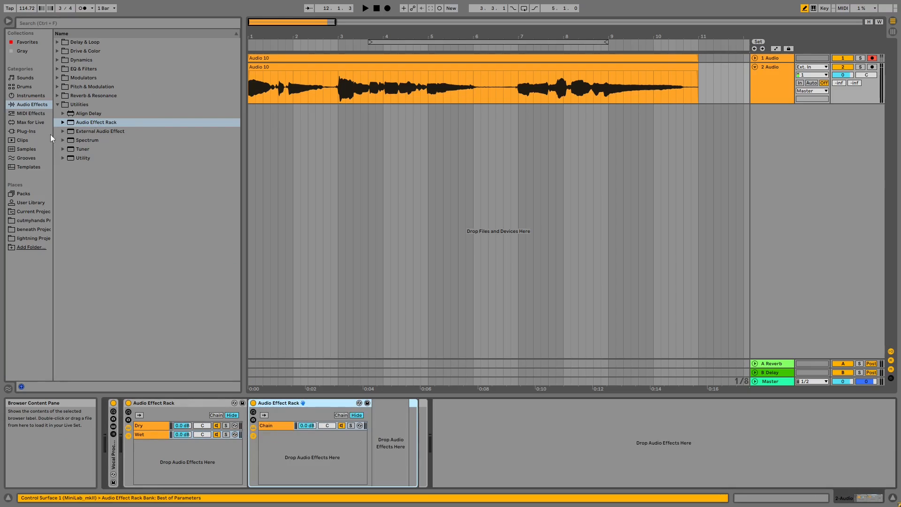
{"action": "left_click_drag", "start_coordinate": [88, 123], "coordinate": [417, 427]}
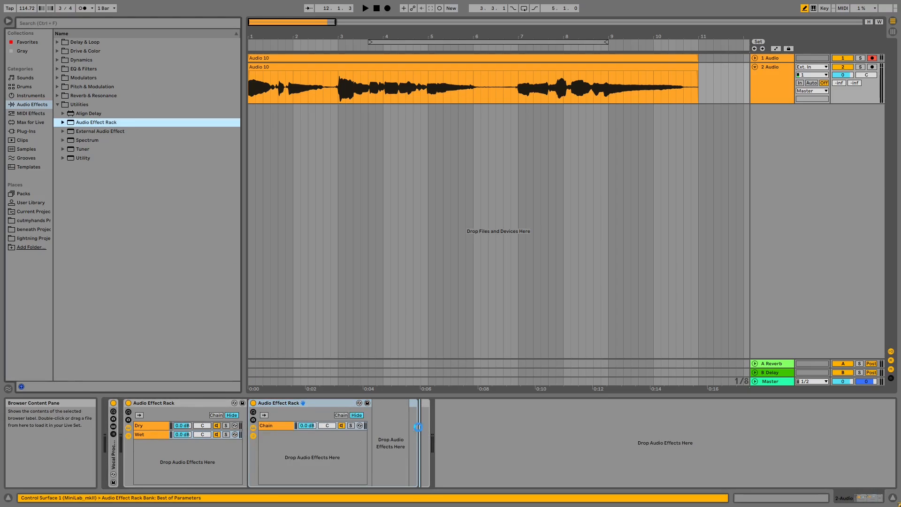
Step: Rename the first nested rack on the Wet chain as Combine
{"action": "left_click", "coordinate": [317, 402]}
{"action": "key", "text": "ctrl+r"}
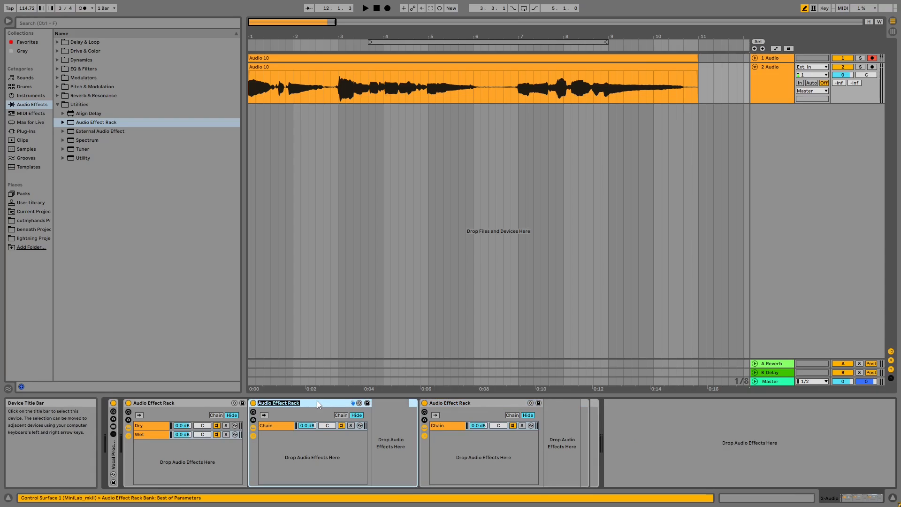
{"action": "type", "text": "Combine"}
{"action": "key", "text": "Return"}
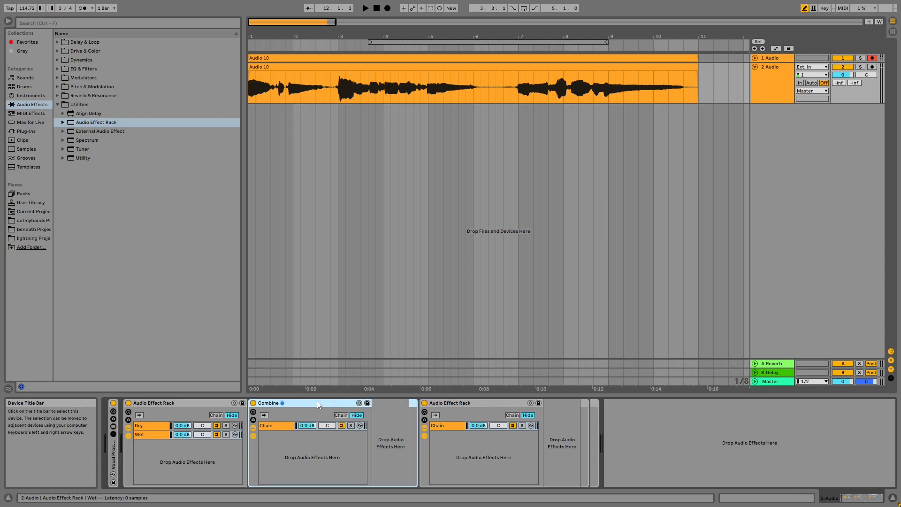
Step: Rename the second nested rack on the Wet chain as Split
{"action": "left_click", "coordinate": [474, 402]}
{"action": "key", "text": "ctrl+shift+r"}
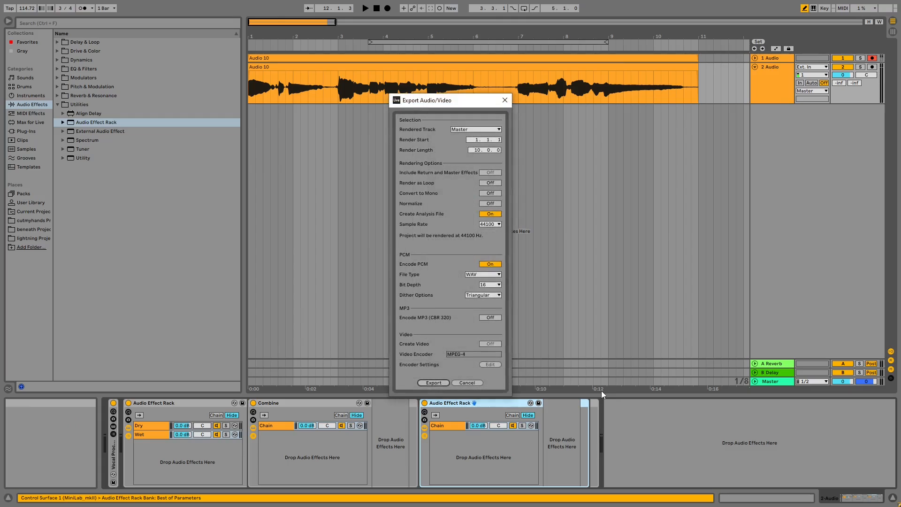
{"action": "key", "text": "Escape"}
{"action": "key", "text": "ctrl+r"}
{"action": "type", "text": "S[p"}
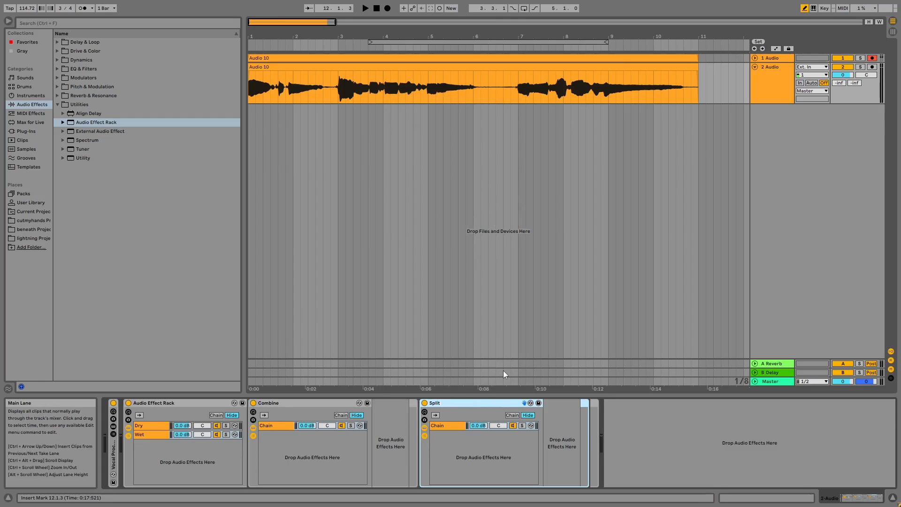
{"action": "type", "text": "lit"}
{"action": "key", "text": "Return"}
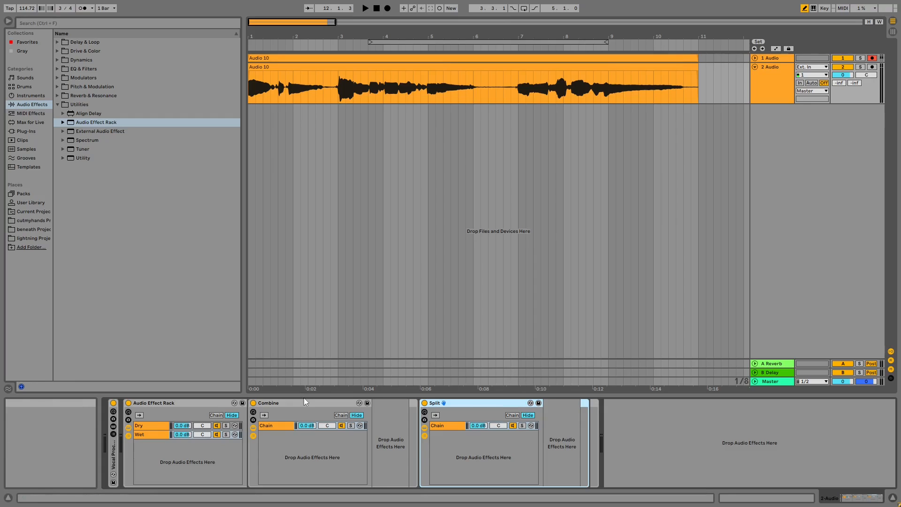
Step: Create a second chain in both the Split rack and the Combine rack
{"action": "left_click", "coordinate": [455, 453]}
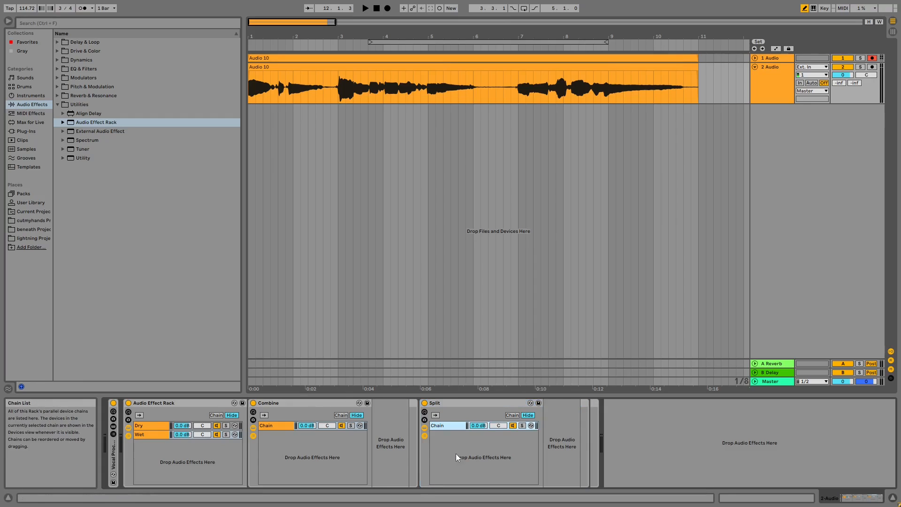
{"action": "right_click", "coordinate": [455, 454]}
{"action": "left_click", "coordinate": [470, 468]}
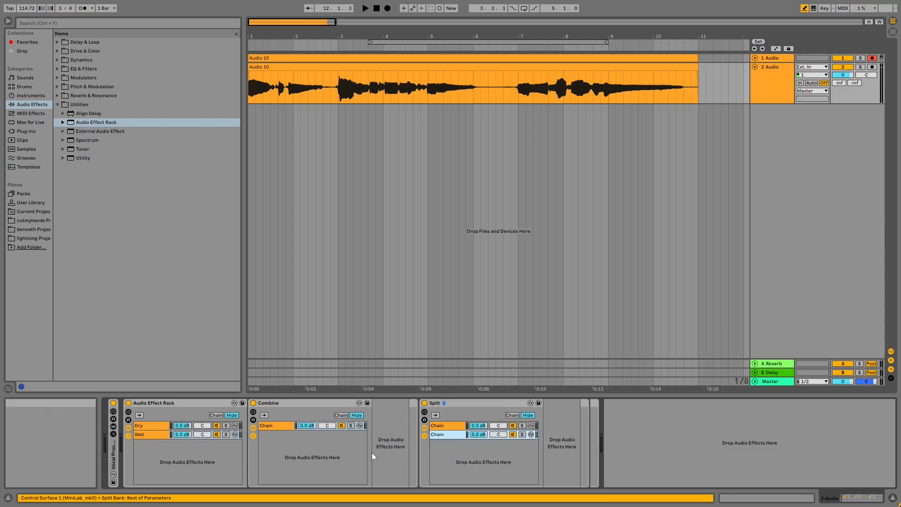
{"action": "right_click", "coordinate": [338, 451]}
{"action": "left_click", "coordinate": [357, 467]}
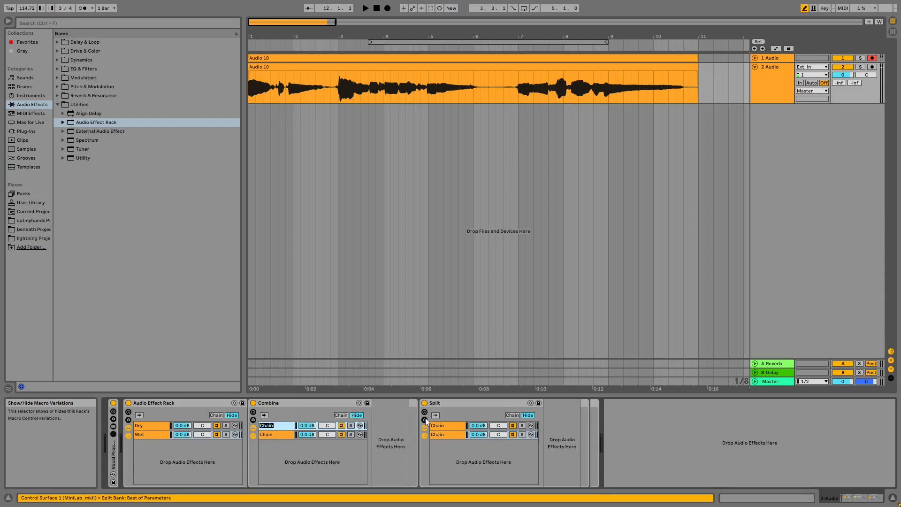
Step: Name the Combine rack's two chains Dry and Echo
{"action": "type", "text": "Dry"}
{"action": "key", "text": "Return"}
{"action": "left_click", "coordinate": [290, 434]}
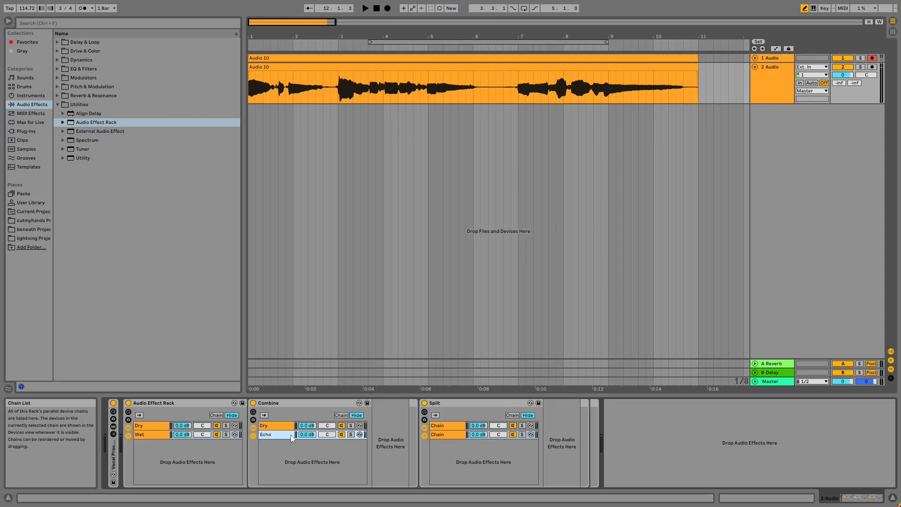
Step: Name the Split rack's two chains Echo Out and Loop
{"action": "left_click", "coordinate": [442, 423]}
{"action": "key", "text": "ctrl+r"}
{"action": "type", "text": "Ec"}
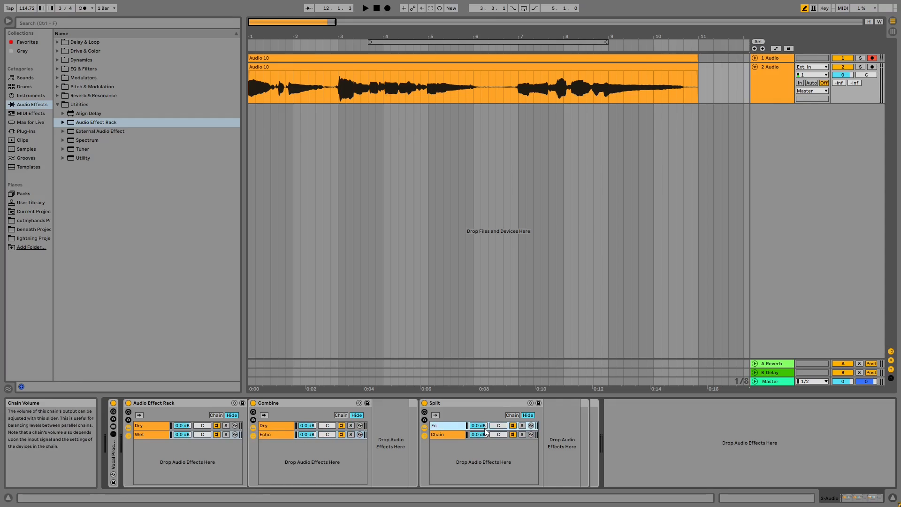
{"action": "type", "text": "ho out"}
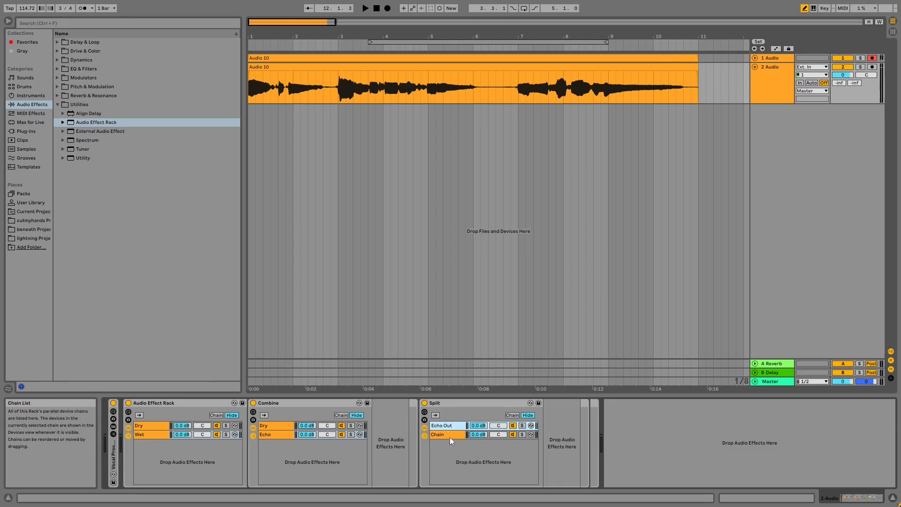
{"action": "key", "text": "Tab"}
{"action": "type", "text": "Loop"}
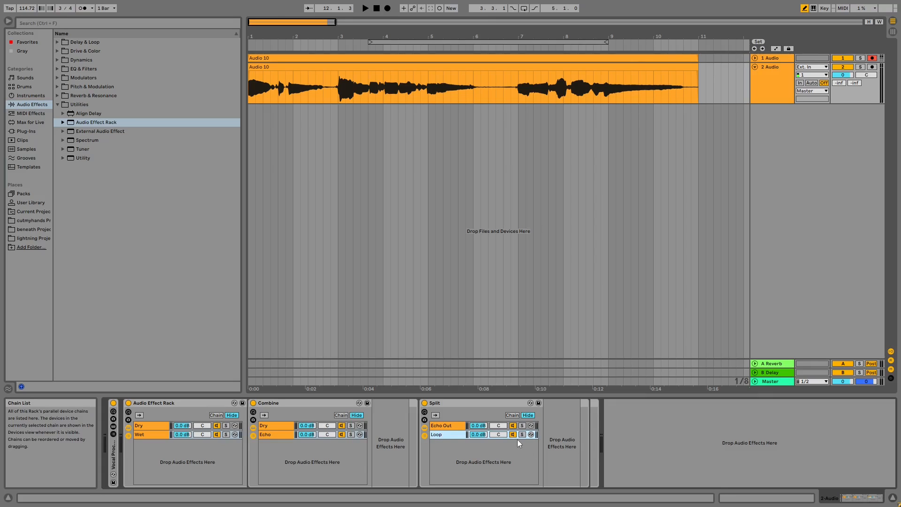
{"action": "left_click", "coordinate": [512, 435]}
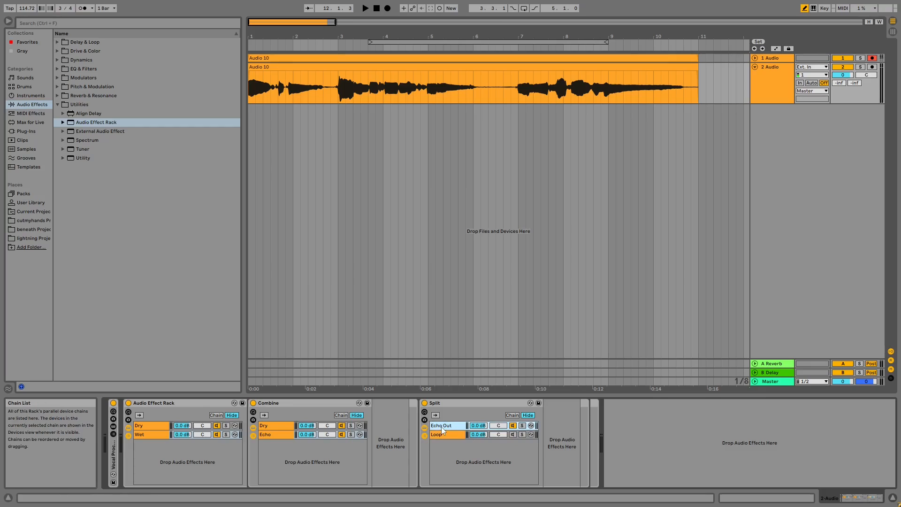
{"action": "left_click", "coordinate": [56, 59]}
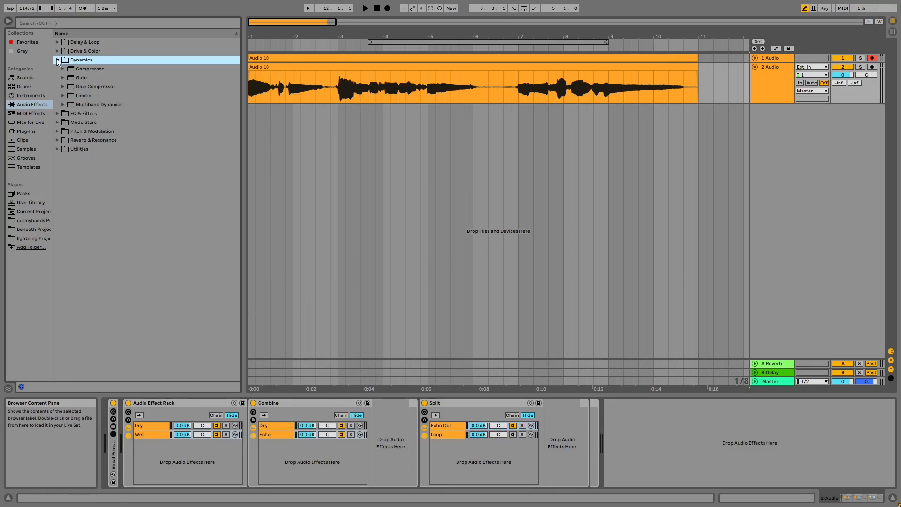
{"action": "left_click_drag", "start_coordinate": [83, 71], "coordinate": [456, 426]}
{"action": "left_click", "coordinate": [556, 404]}
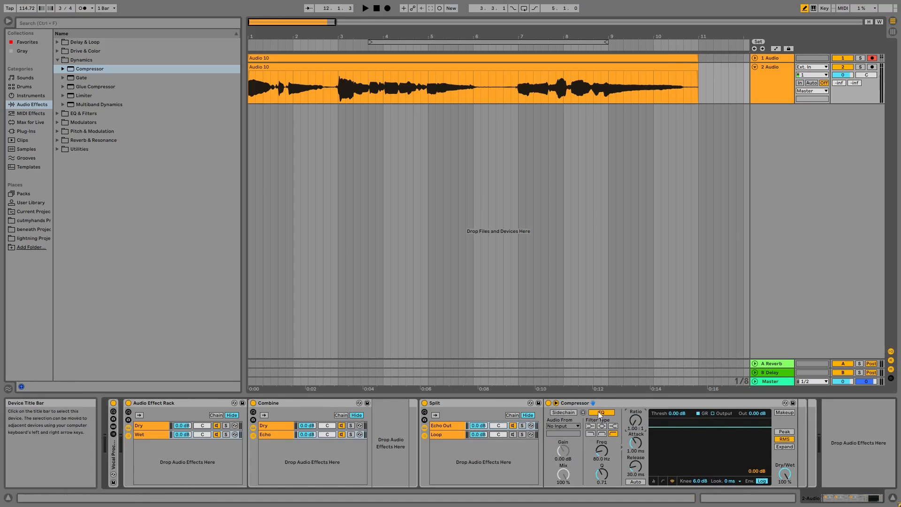
{"action": "left_click", "coordinate": [563, 413]}
{"action": "left_click", "coordinate": [563, 426]}
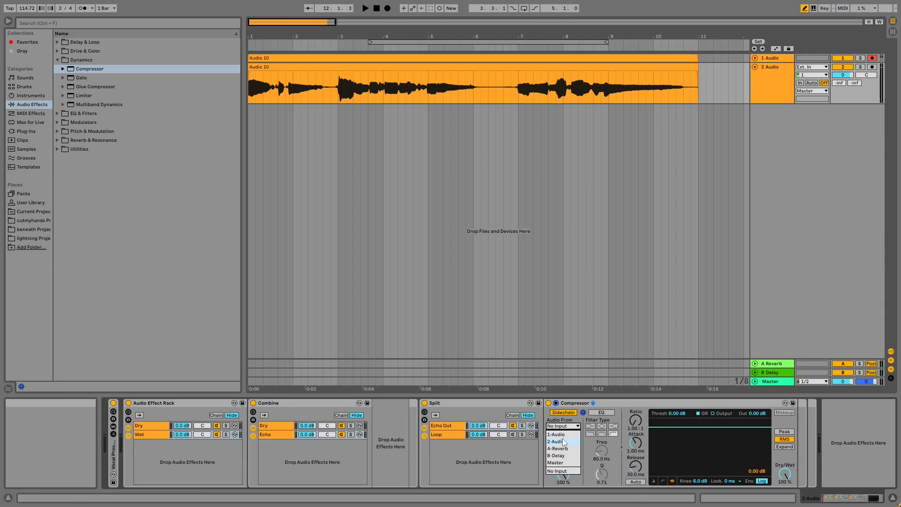
{"action": "left_click", "coordinate": [563, 442]}
{"action": "left_click", "coordinate": [567, 433]}
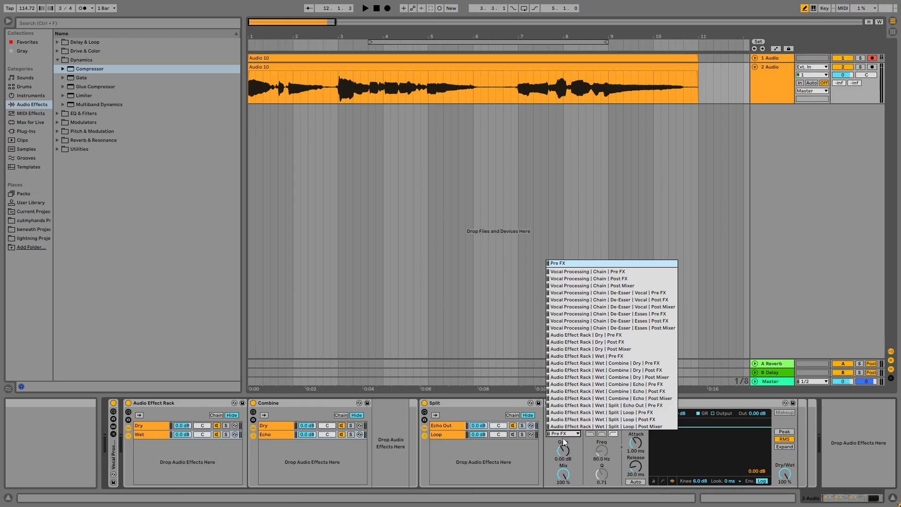
{"action": "left_click", "coordinate": [623, 385]}
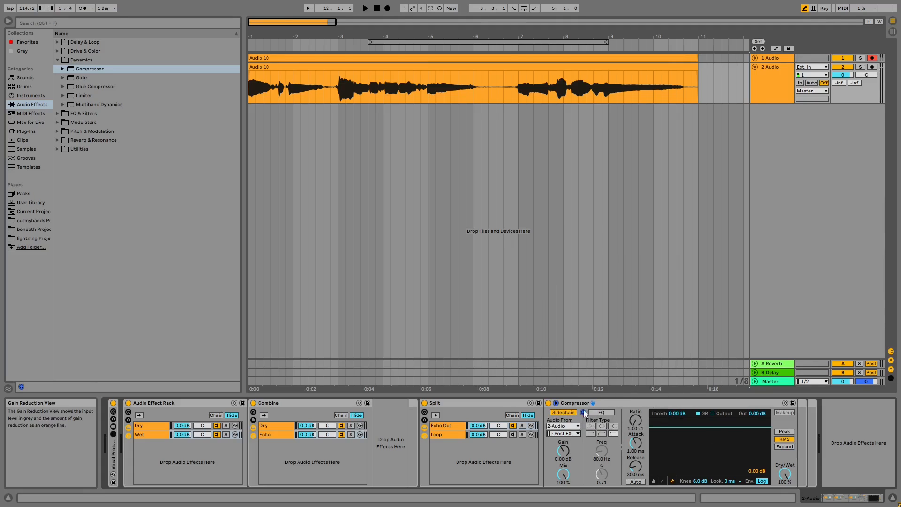
{"action": "left_click", "coordinate": [627, 399]}
{"action": "key", "text": "Delete"}
Step: Fold the Split rack and add a Compressor to the Combine rack's Echo chain
{"action": "left_click", "coordinate": [445, 433]}
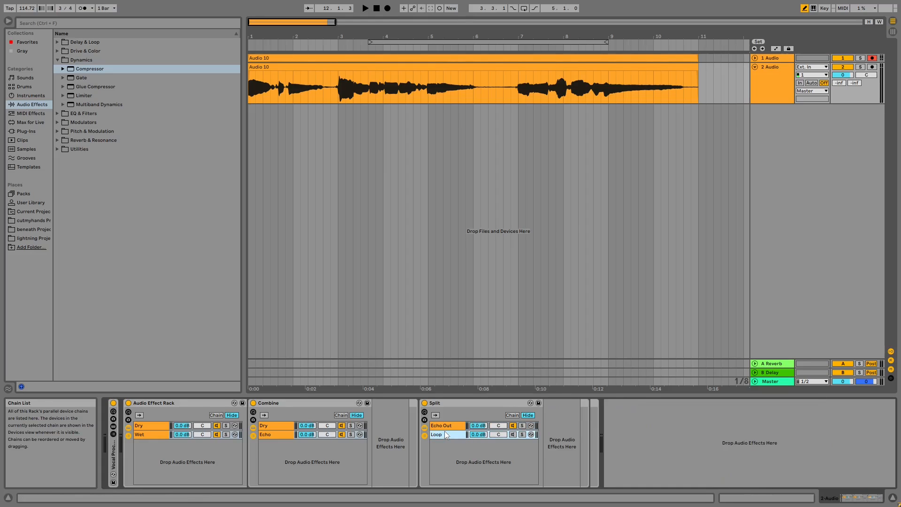
{"action": "left_click", "coordinate": [454, 427]}
{"action": "double_click", "coordinate": [464, 404]}
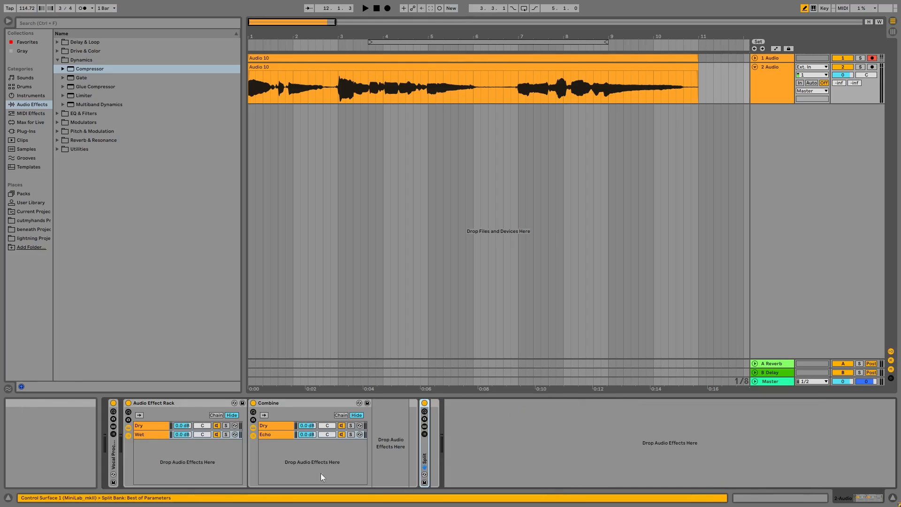
{"action": "left_click", "coordinate": [284, 426]}
{"action": "left_click", "coordinate": [278, 433]}
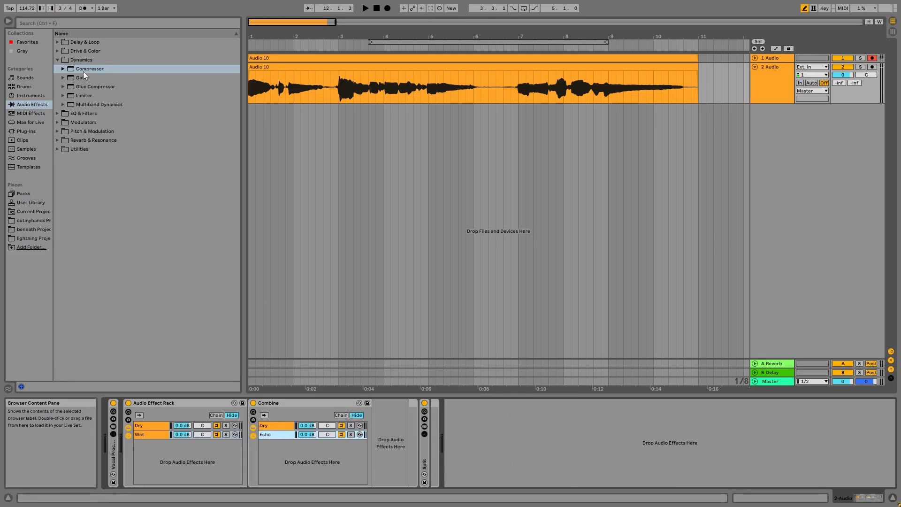
{"action": "mouse_move", "coordinate": [83, 69]}
{"action": "left_mouse_down"}
{"action": "mouse_move", "coordinate": [441, 446]}
{"action": "mouse_move", "coordinate": [380, 451]}
{"action": "left_mouse_up"}
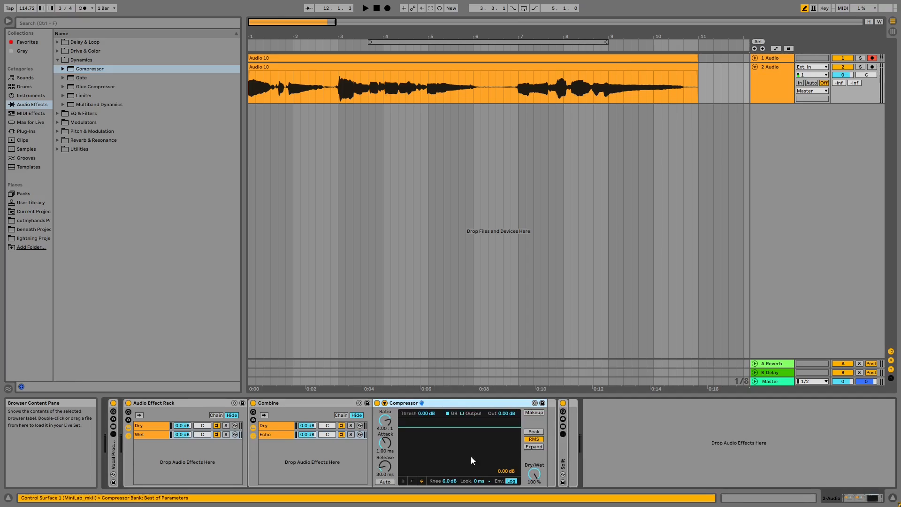
Step: Sidechain the Compressor from 2-Audio's Split | Loop | Post FX with EQ off and sidechain listen on, lower its ratio to 1:1, and fold it
{"action": "left_click", "coordinate": [384, 402]}
{"action": "left_click", "coordinate": [404, 412]}
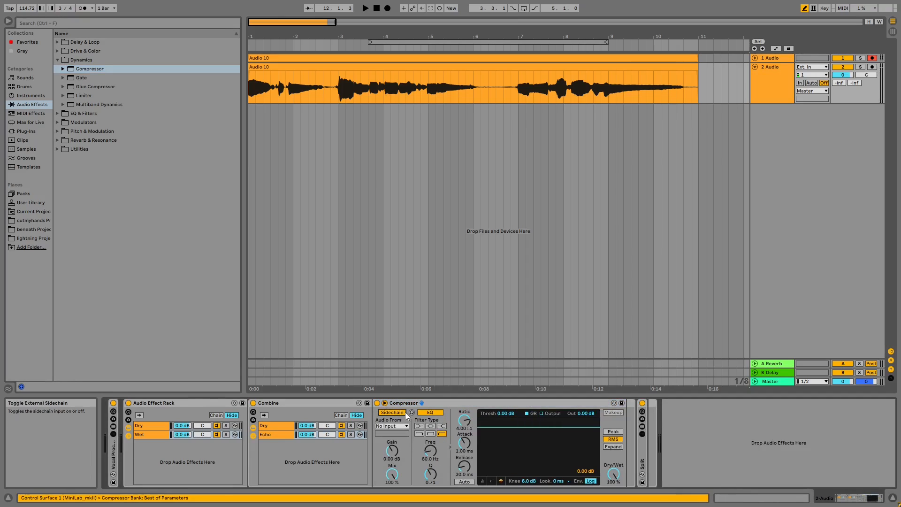
{"action": "left_click", "coordinate": [427, 412]}
{"action": "left_click", "coordinate": [393, 426]}
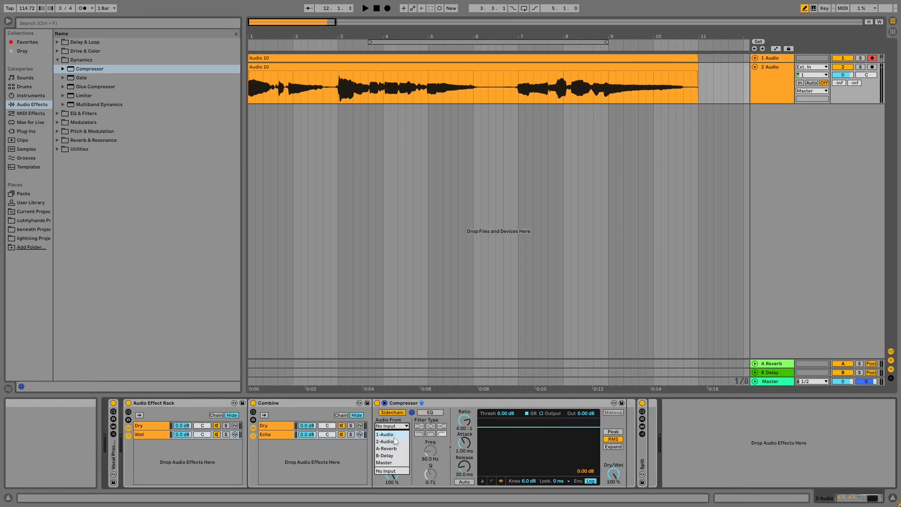
{"action": "left_click", "coordinate": [393, 438]}
{"action": "left_click", "coordinate": [394, 434]}
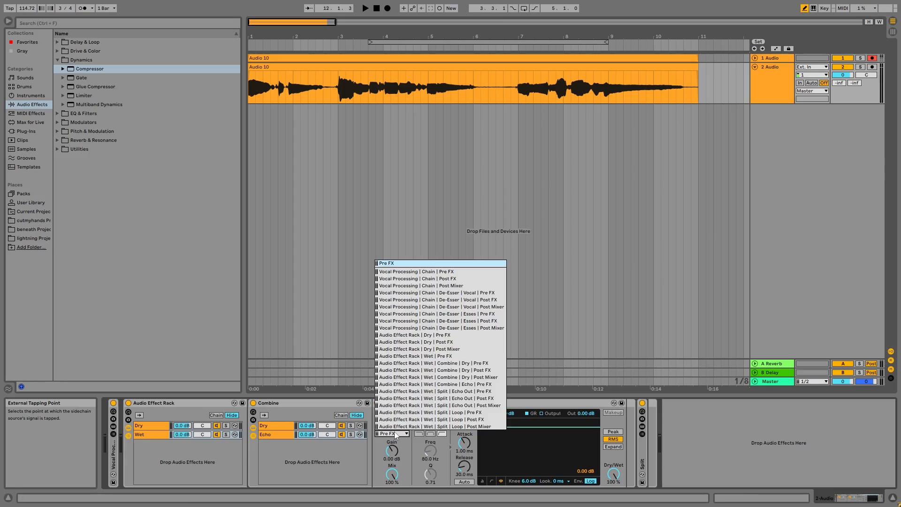
{"action": "left_click", "coordinate": [468, 419]}
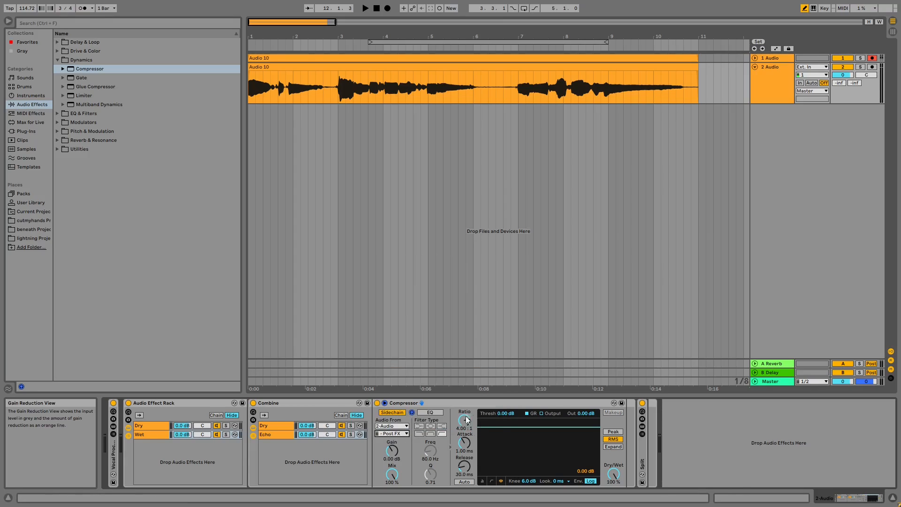
{"action": "left_click_drag", "start_coordinate": [460, 420], "coordinate": [460, 425]}
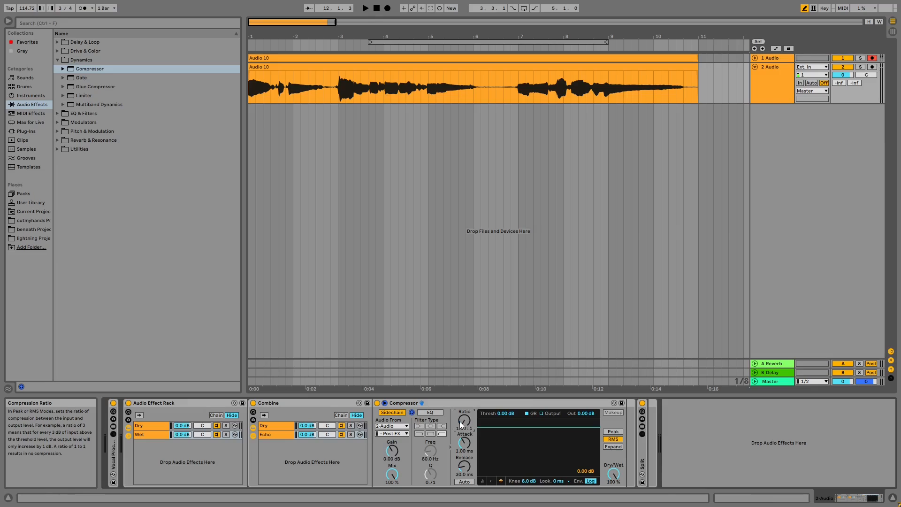
{"action": "double_click", "coordinate": [451, 403]}
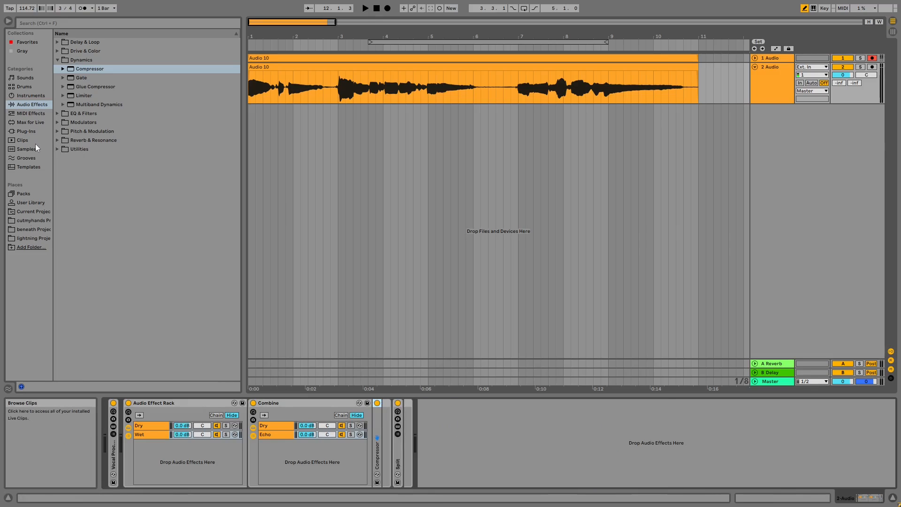
Step: Add a Utility device after the Compressor on the Combine rack's Echo chain
{"action": "left_click", "coordinate": [58, 149]}
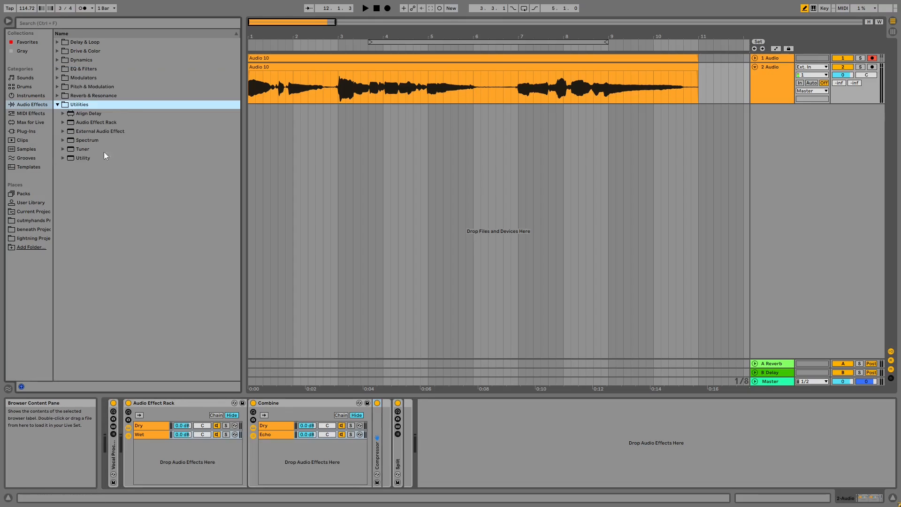
{"action": "mouse_move", "coordinate": [75, 157]}
{"action": "left_mouse_down"}
{"action": "mouse_move", "coordinate": [399, 437]}
{"action": "mouse_move", "coordinate": [381, 433]}
{"action": "left_mouse_up"}
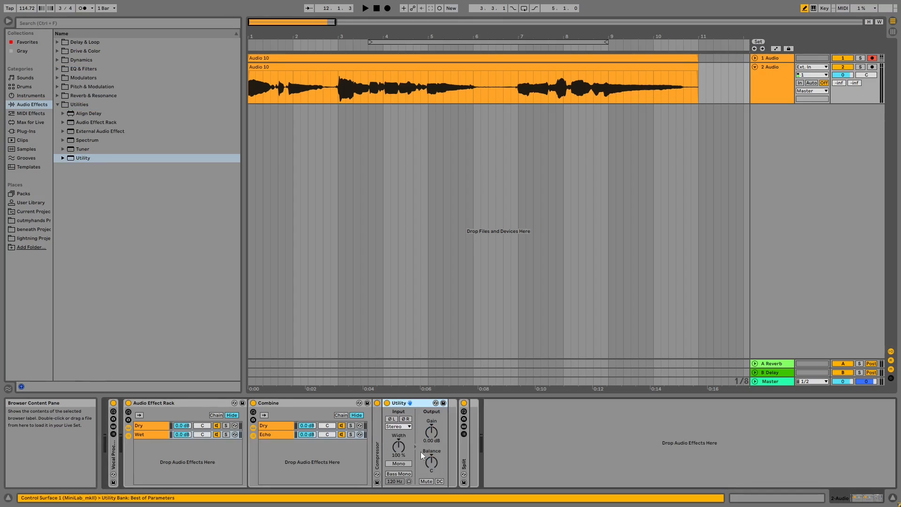
Step: Map the Utility's Gain to the Combine rack's first macro and rename that macro Feedback
{"action": "left_click", "coordinate": [253, 412]}
{"action": "right_click", "coordinate": [483, 431]}
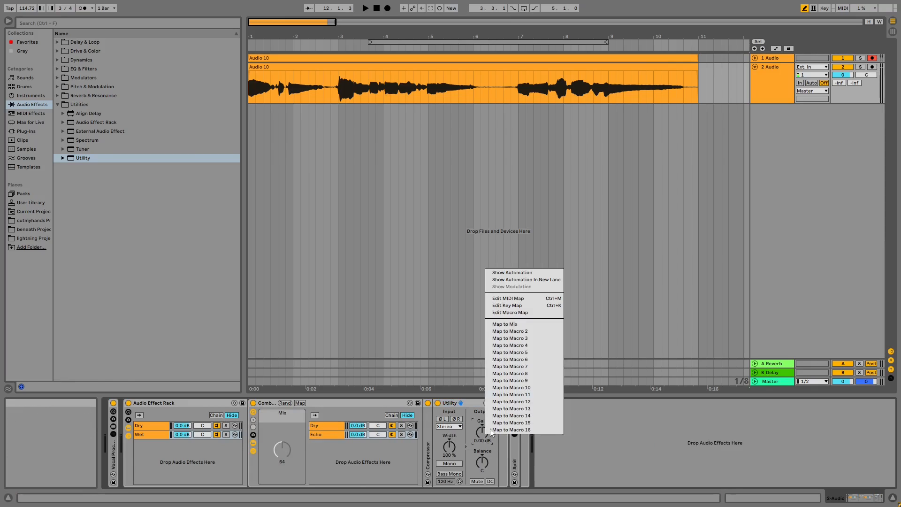
{"action": "left_click", "coordinate": [517, 325]}
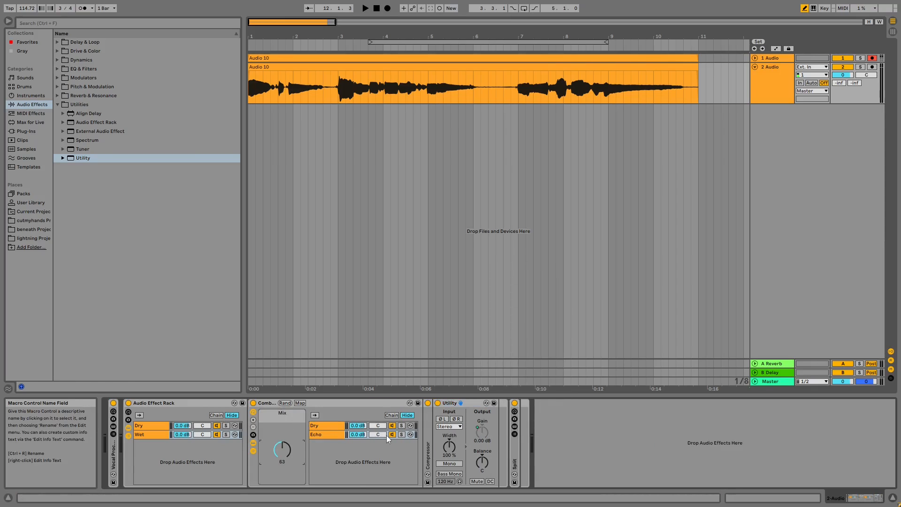
{"action": "type", "text": "Feedback"}
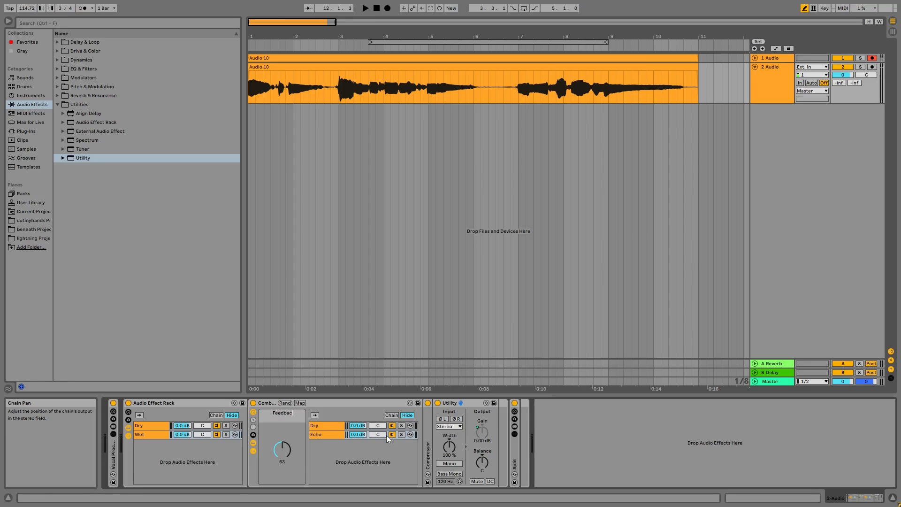
{"action": "key", "text": "Return"}
Step: Limit the Feedback macro's Utility Gain mapping to a maximum of 0 dB and leave macro mapping mode
{"action": "right_click", "coordinate": [478, 429]}
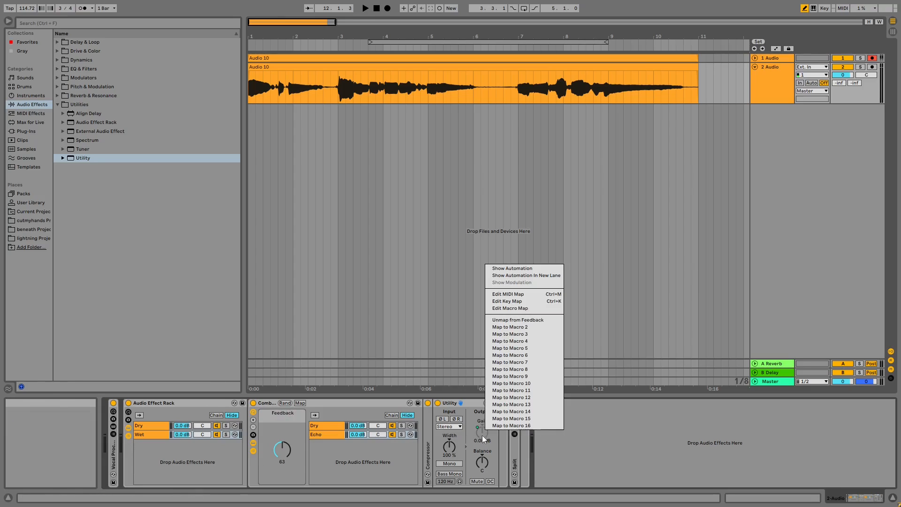
{"action": "left_click", "coordinate": [514, 317]}
{"action": "left_click", "coordinate": [181, 42]}
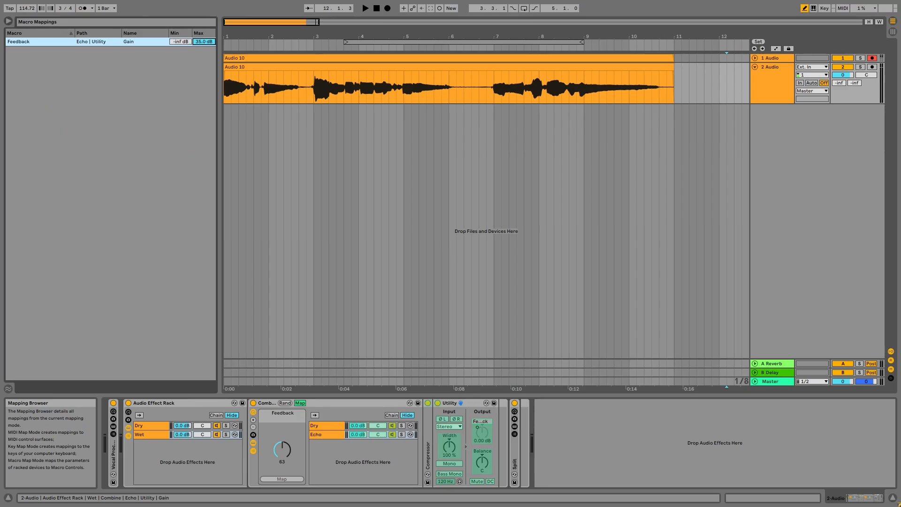
{"action": "type", "text": "0"}
{"action": "key", "text": "Return"}
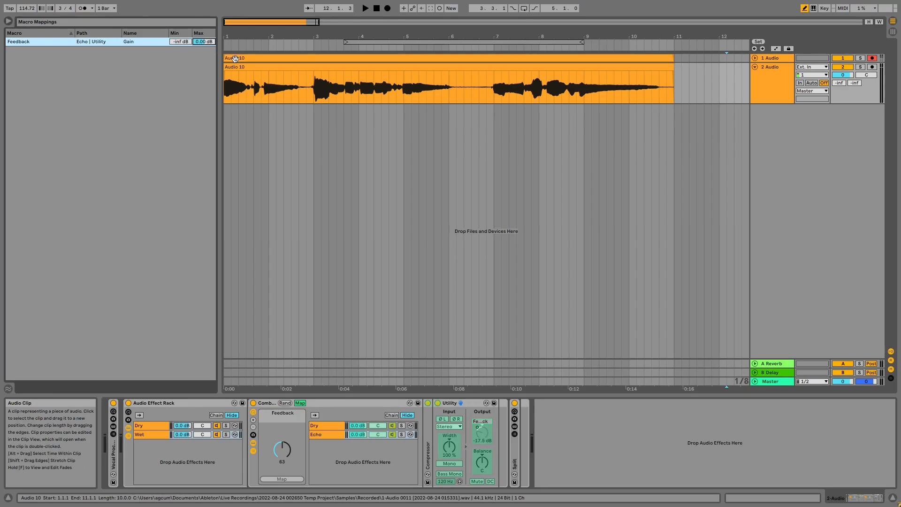
{"action": "key", "text": "Escape"}
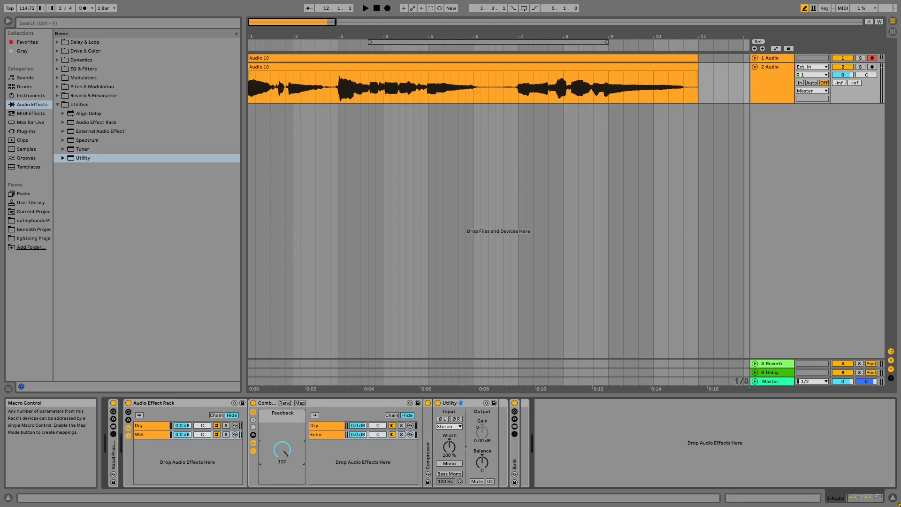
Step: Set the Feedback macro to about 59 and fold the Utility device
{"action": "left_click_drag", "start_coordinate": [286, 452], "coordinate": [286, 425]}
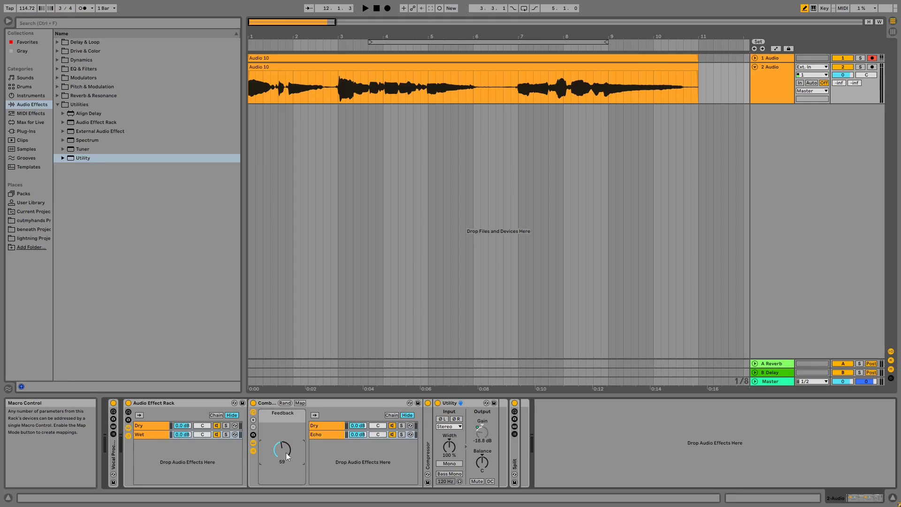
{"action": "left_click", "coordinate": [473, 404]}
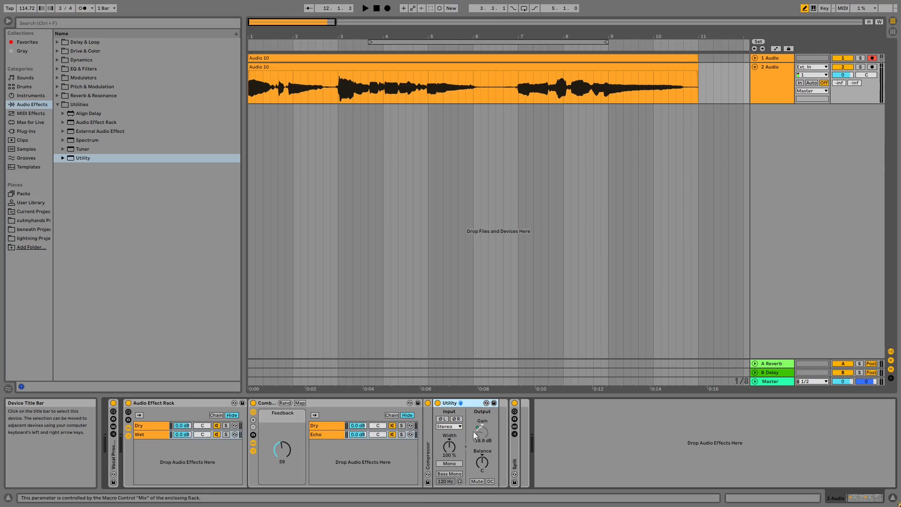
{"action": "double_click", "coordinate": [471, 403]}
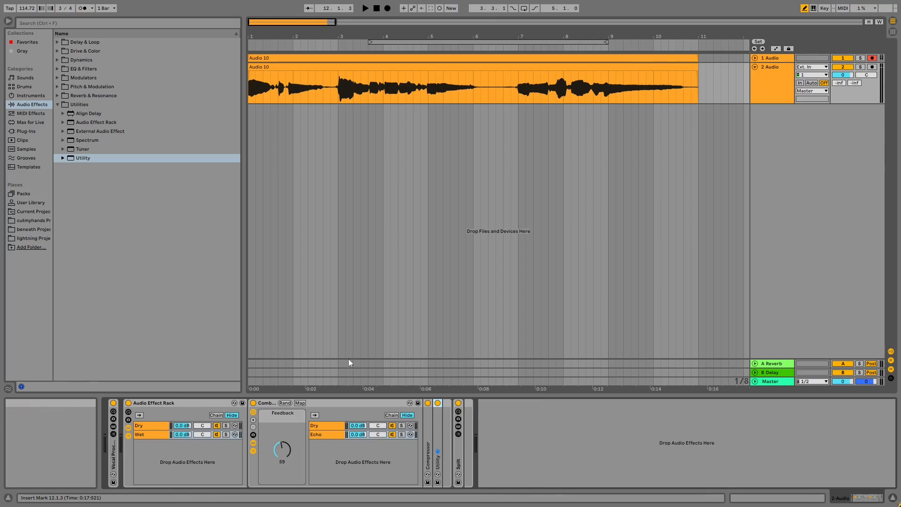
Step: Insert a Delay between the Compressor and Utility with its filter off, Dry/Wet at 100% and Feedback at 0%
{"action": "left_click", "coordinate": [57, 42]}
{"action": "left_click_drag", "start_coordinate": [82, 60], "coordinate": [431, 441]}
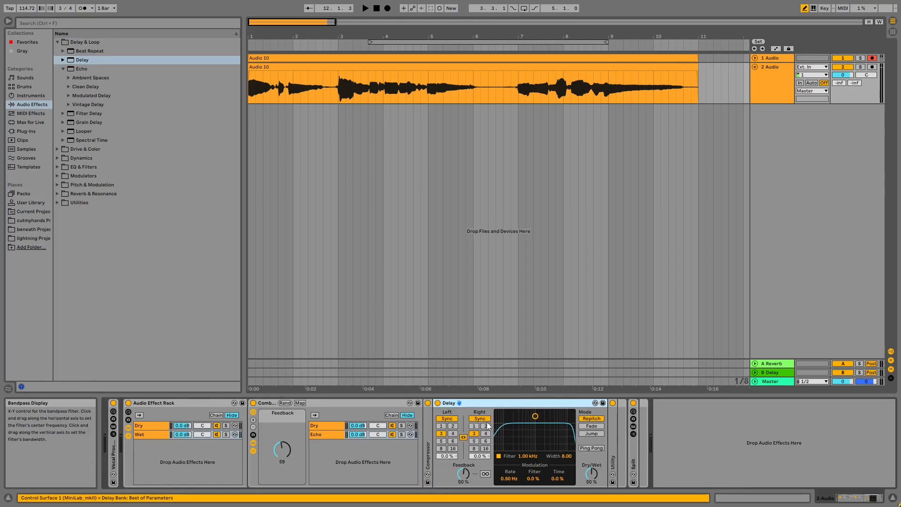
{"action": "left_click", "coordinate": [498, 456]}
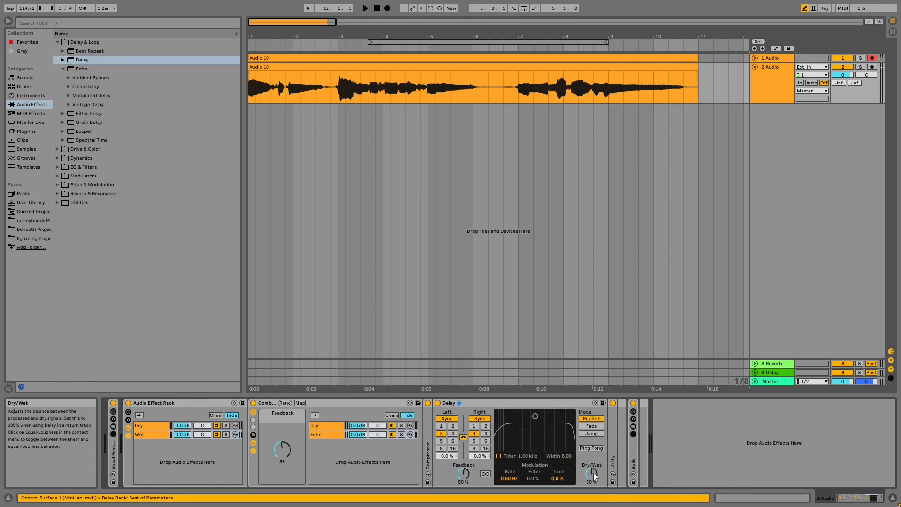
{"action": "left_click_drag", "start_coordinate": [592, 473], "coordinate": [592, 436]}
{"action": "left_click_drag", "start_coordinate": [469, 483], "coordinate": [469, 504]}
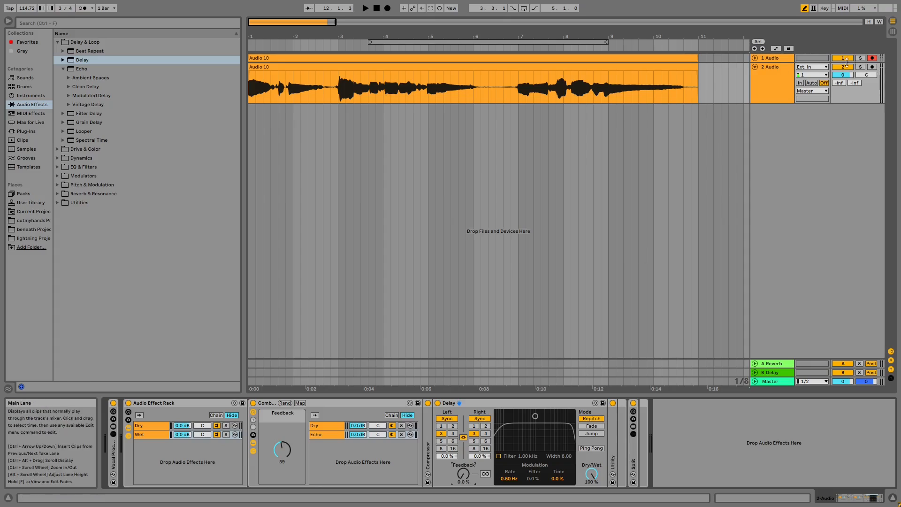
Step: Solo the 2 Audio track and play it from the start while adjusting the Combine rack's Feedback macro to 101
{"action": "left_click", "coordinate": [860, 68]}
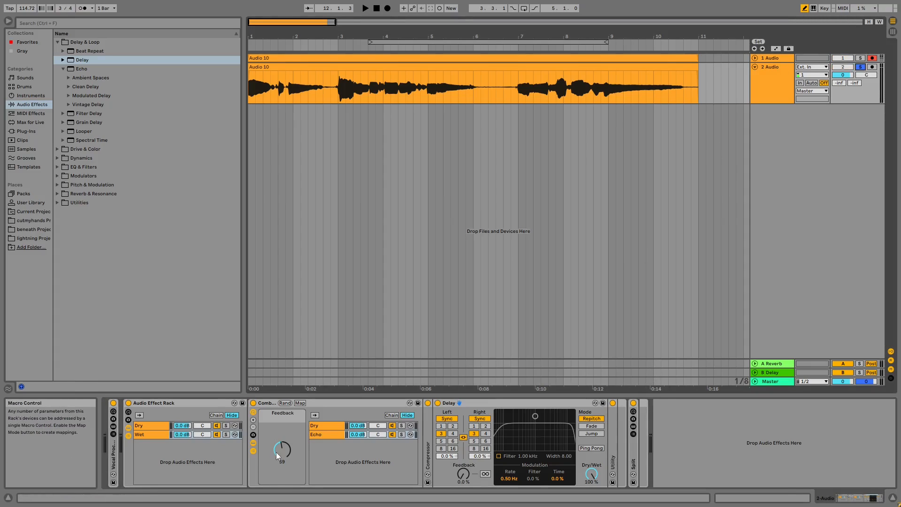
{"action": "left_click_drag", "start_coordinate": [281, 450], "coordinate": [281, 443]}
{"action": "key", "text": "space"}
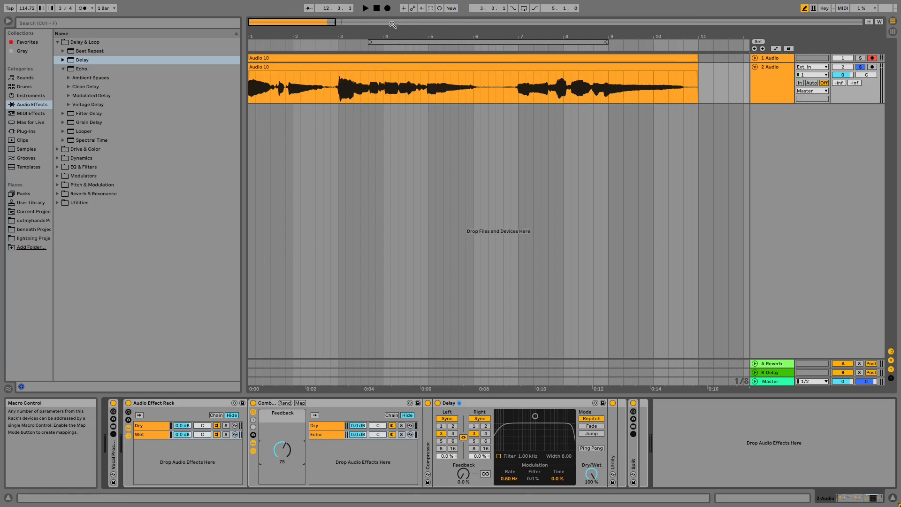
{"action": "double_click", "coordinate": [376, 8]}
{"action": "key", "text": "space"}
{"action": "left_click_drag", "start_coordinate": [279, 451], "coordinate": [280, 438]}
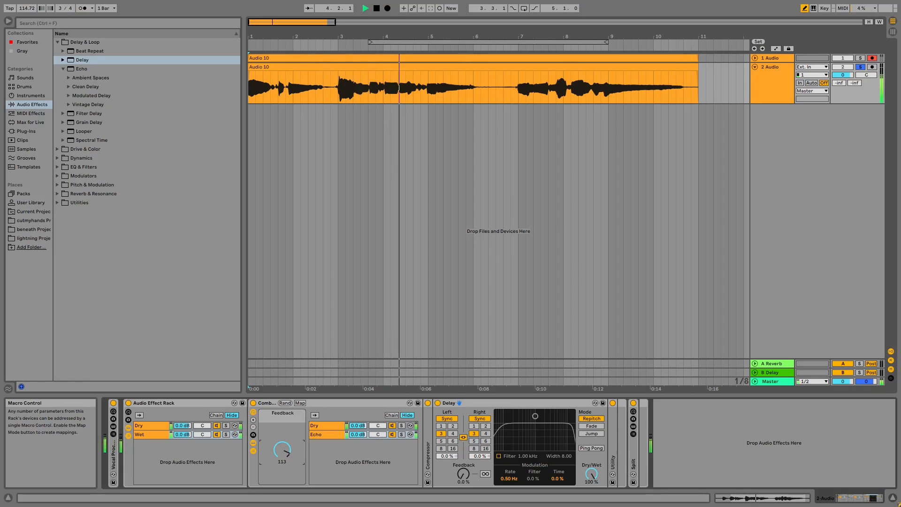
{"action": "left_click_drag", "start_coordinate": [282, 449], "coordinate": [282, 450]}
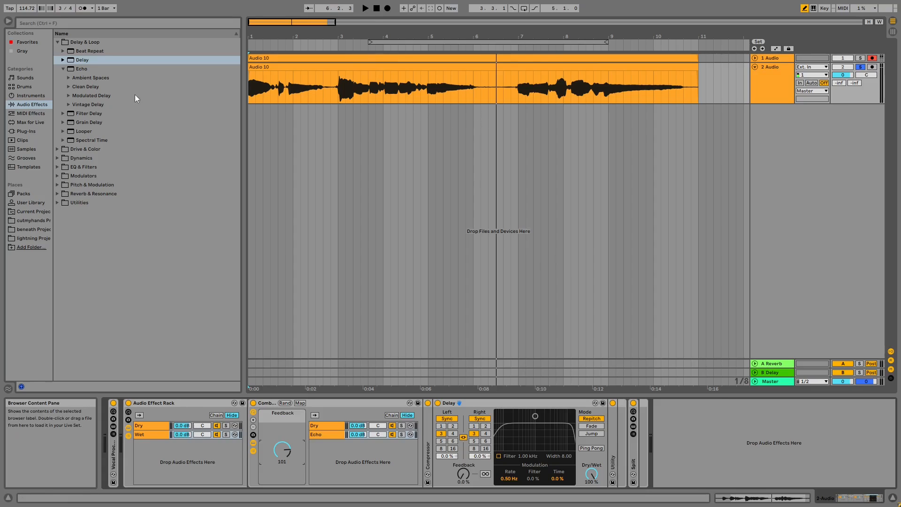
Step: Insert the Redux preset Low Sample Rate between the Delay and the Utility
{"action": "left_click", "coordinate": [61, 66]}
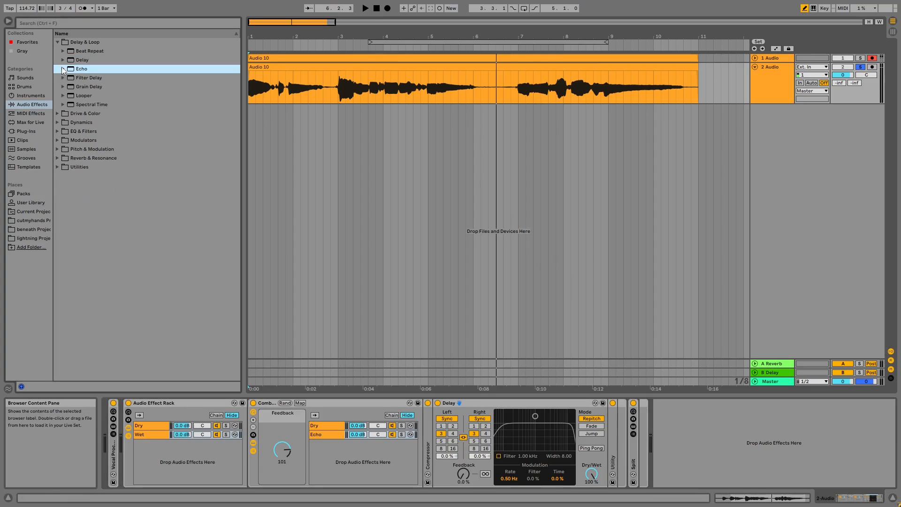
{"action": "left_click", "coordinate": [57, 111]}
{"action": "left_click", "coordinate": [64, 104]}
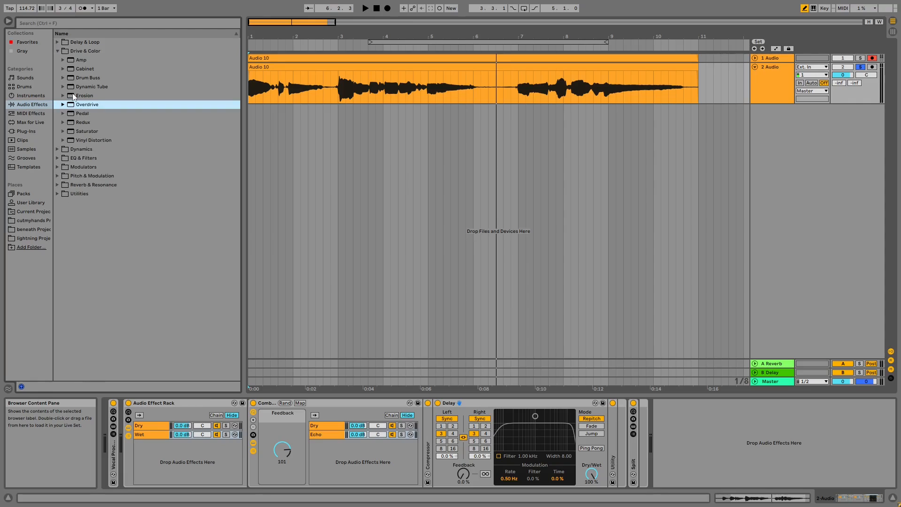
{"action": "left_click", "coordinate": [64, 123]}
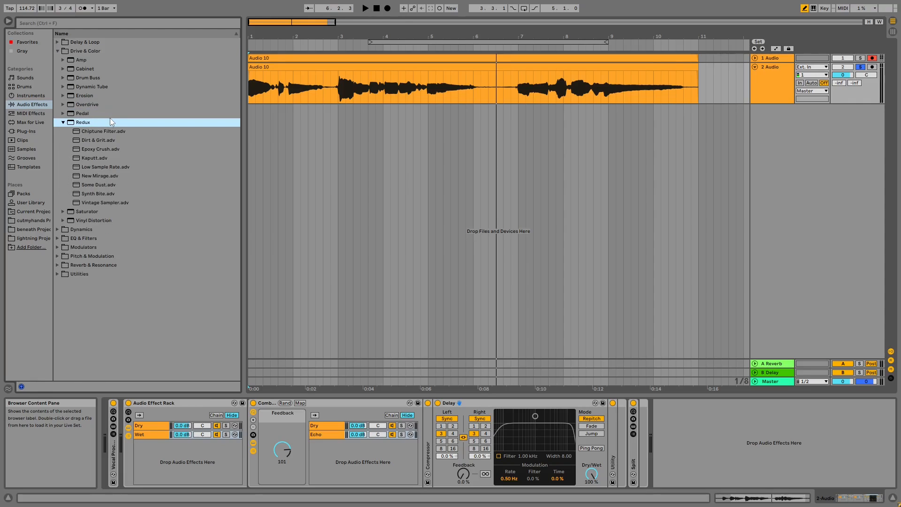
{"action": "left_click_drag", "start_coordinate": [103, 165], "coordinate": [605, 438]}
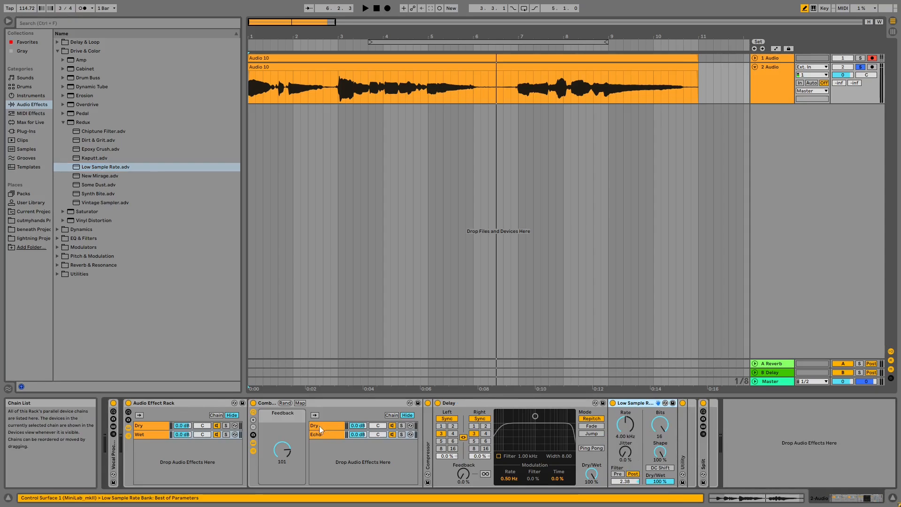
Step: Audition the echo and try the Low Sample Rate Redux at 72% Dry/Wet and 14 bits
{"action": "key", "text": "space"}
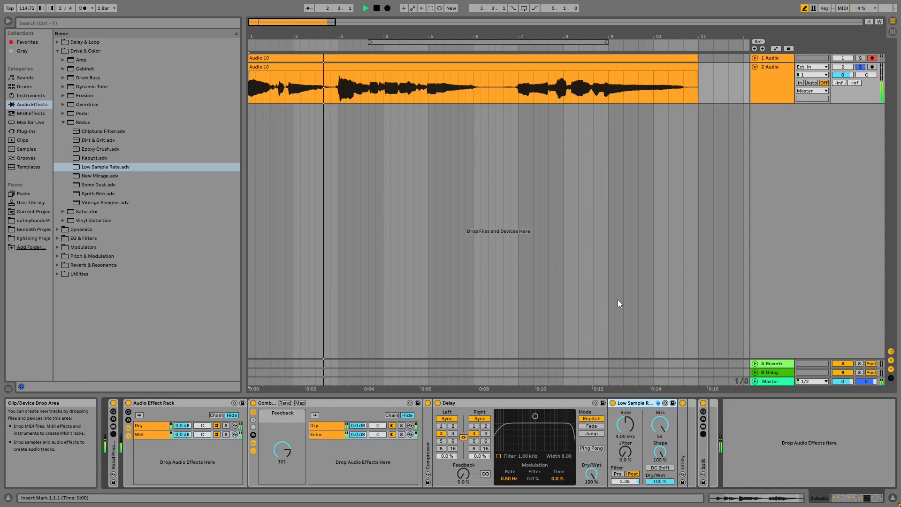
{"action": "key", "text": "space"}
{"action": "left_click_drag", "start_coordinate": [671, 481], "coordinate": [671, 485]}
{"action": "left_click_drag", "start_coordinate": [659, 425], "coordinate": [659, 428]}
{"action": "key", "text": "space"}
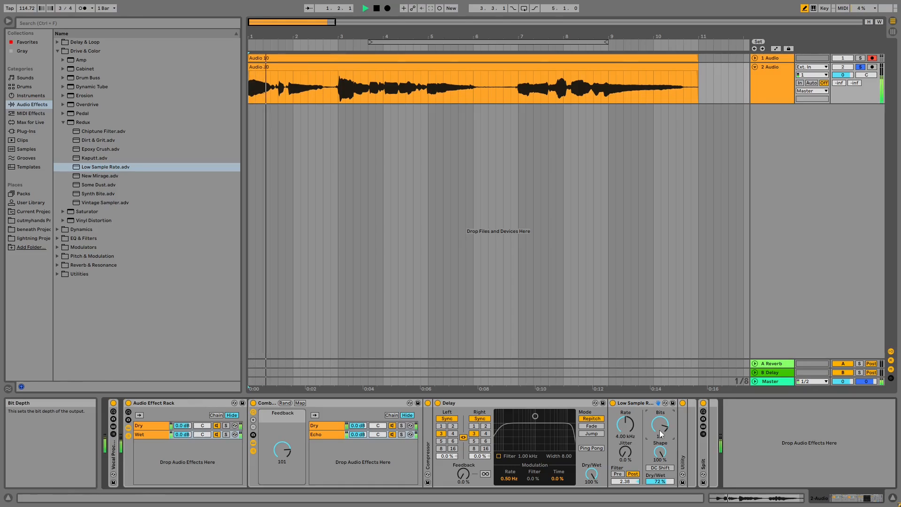
{"action": "key", "text": "space"}
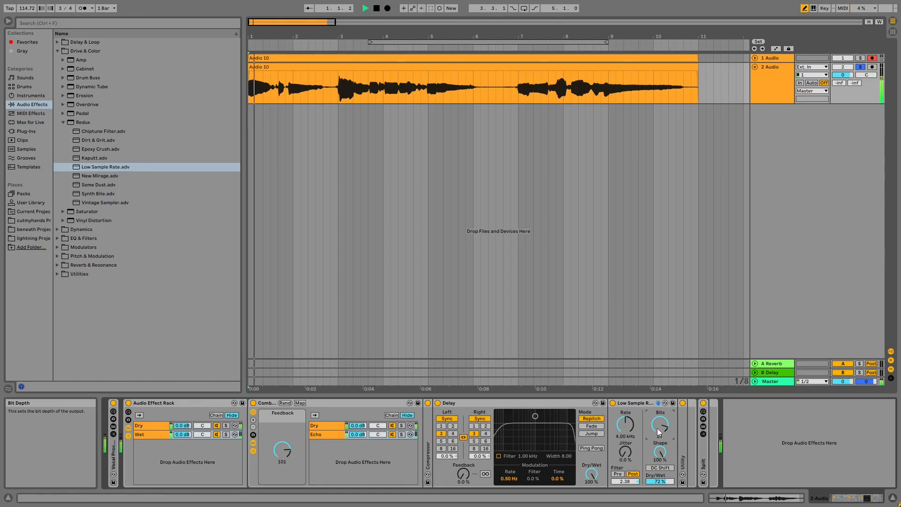
{"action": "key", "text": "space"}
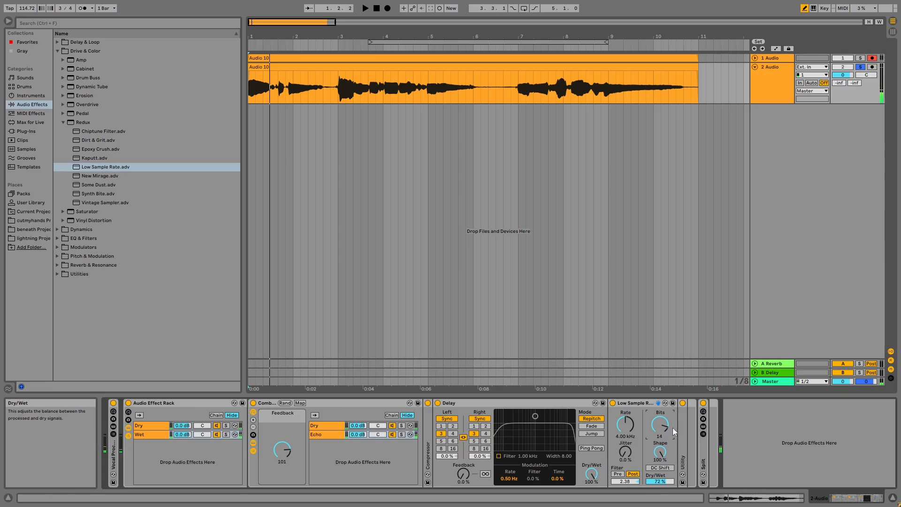
Step: Set the Redux to 57% Dry/Wet and 16 bits, and play the vocal to hear the degrading echoes
{"action": "left_click_drag", "start_coordinate": [659, 481], "coordinate": [660, 488]}
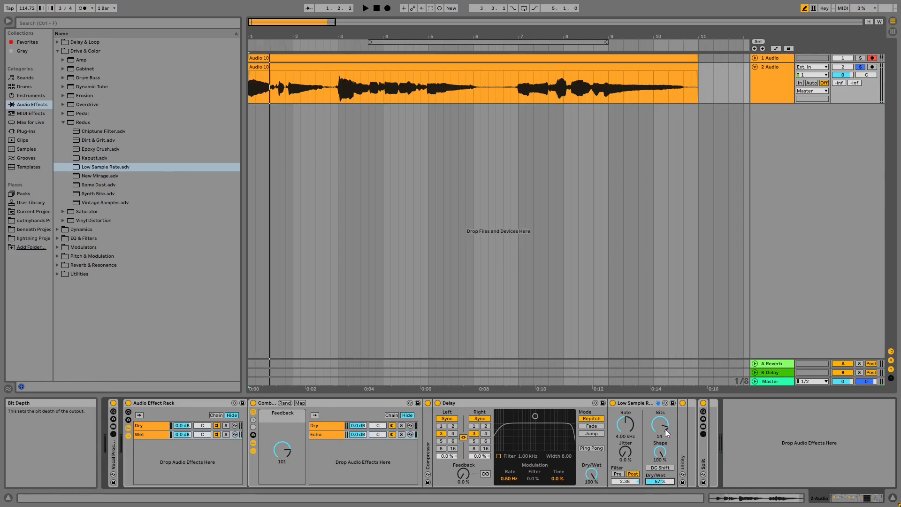
{"action": "left_click_drag", "start_coordinate": [668, 426], "coordinate": [667, 433]}
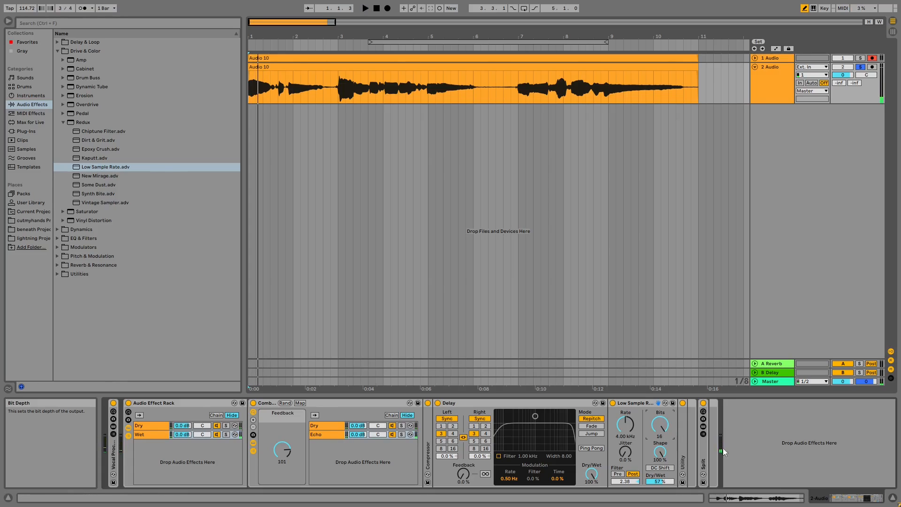
{"action": "key", "text": "space"}
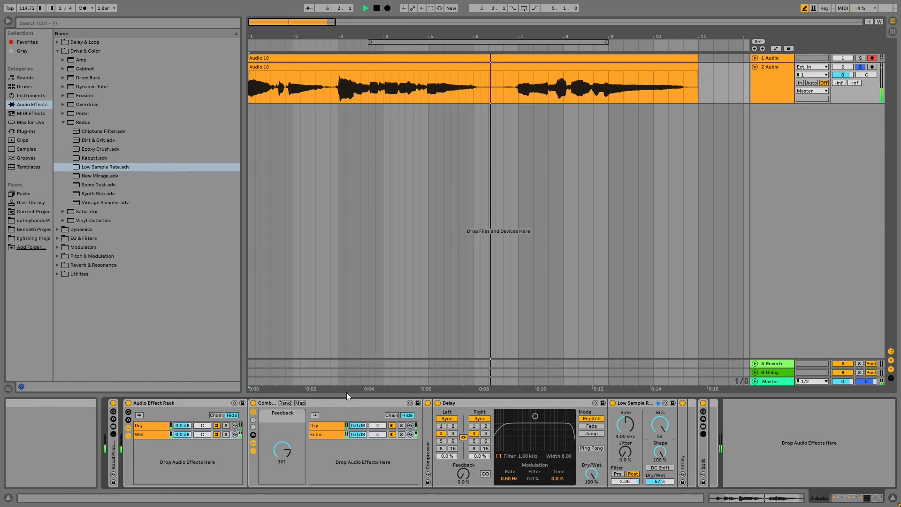
{"action": "key", "text": "space"}
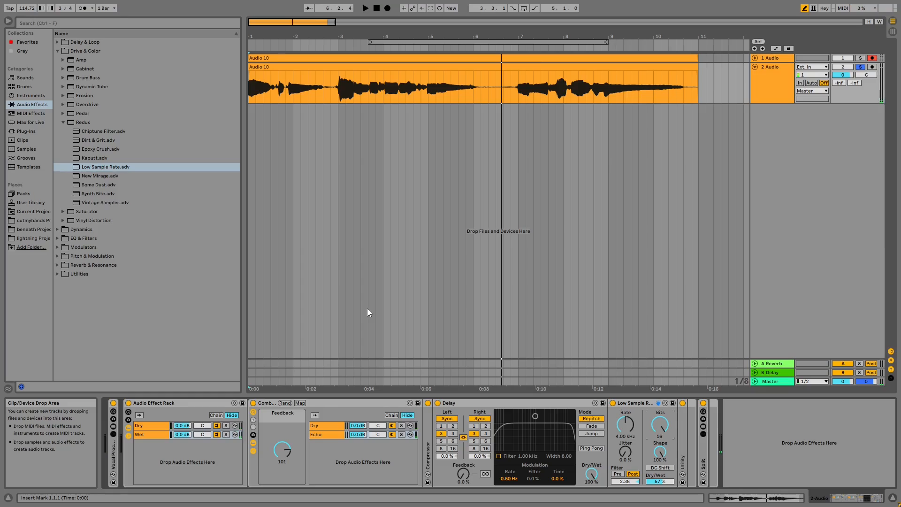